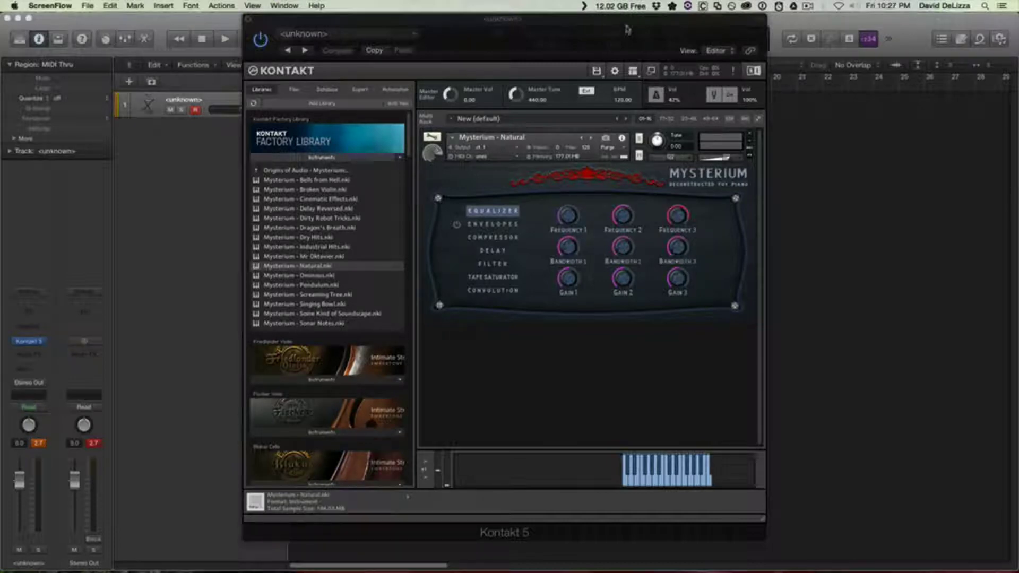
- Shift the Kontakt window slightly and show the Envelopes settings of the Mysterium - Natural instrument
{"action": "left_click", "coordinate": [626, 32]}
{"action": "left_click_drag", "start_coordinate": [627, 32], "coordinate": [609, 26]}
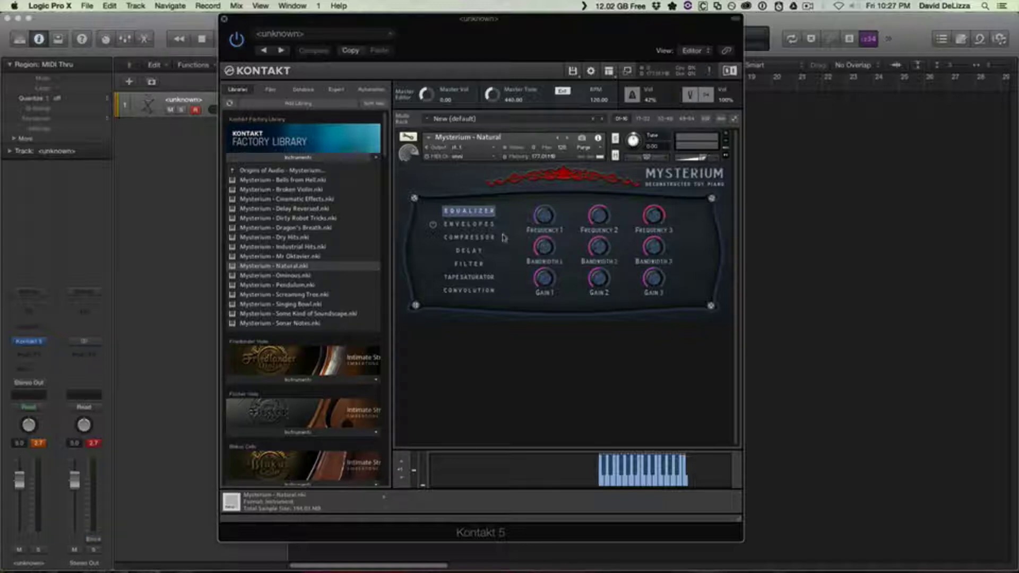
{"action": "left_click", "coordinate": [466, 225]}
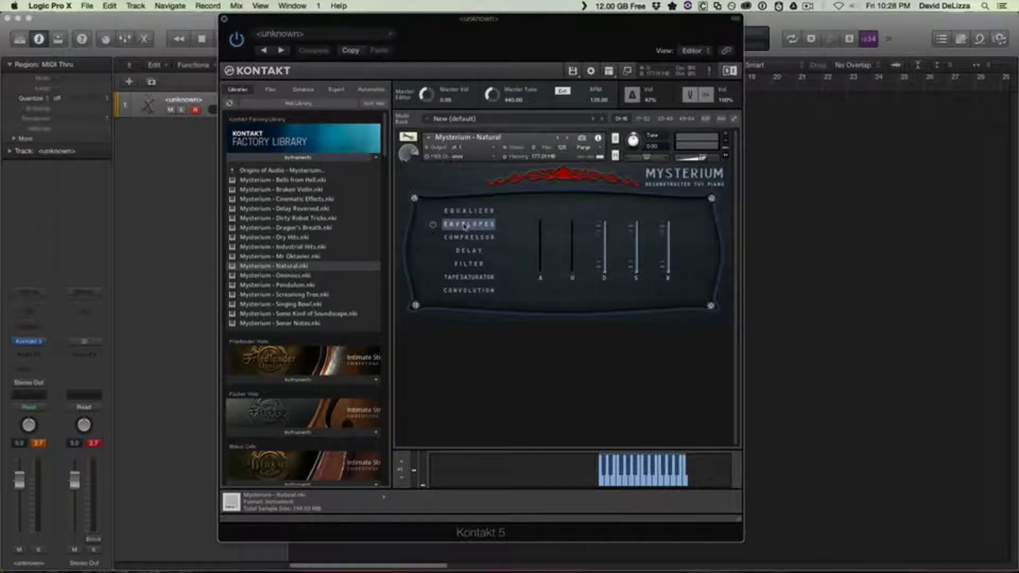
- Switch on the Tape Saturator of the Natural instrument, adjust its Gain and Warmth, and lower its HP Rolloff
{"action": "left_click", "coordinate": [459, 281]}
{"action": "left_click", "coordinate": [433, 278]}
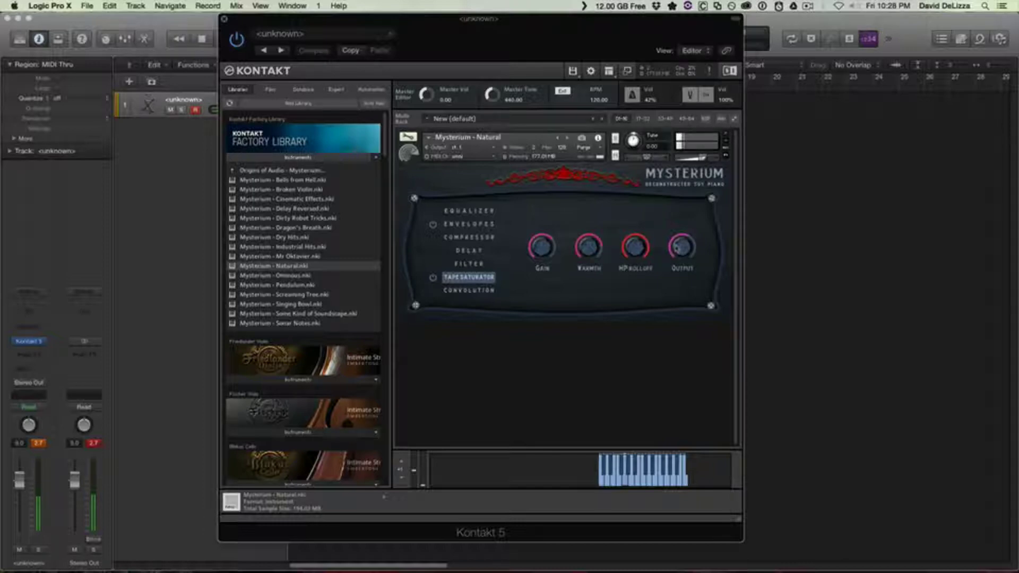
{"action": "left_click_drag", "start_coordinate": [588, 259], "coordinate": [559, 289]}
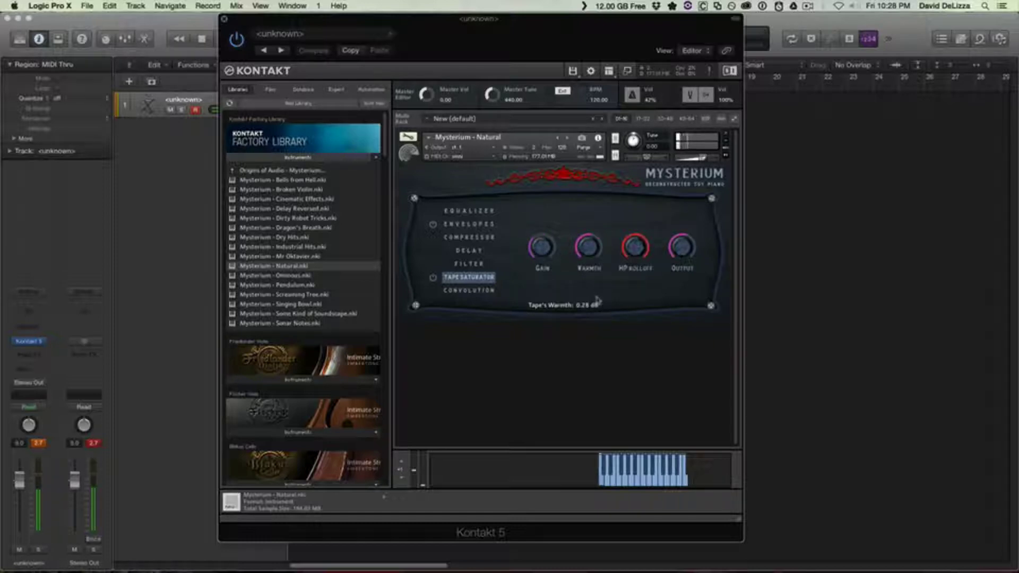
{"action": "left_click_drag", "start_coordinate": [551, 267], "coordinate": [556, 284]}
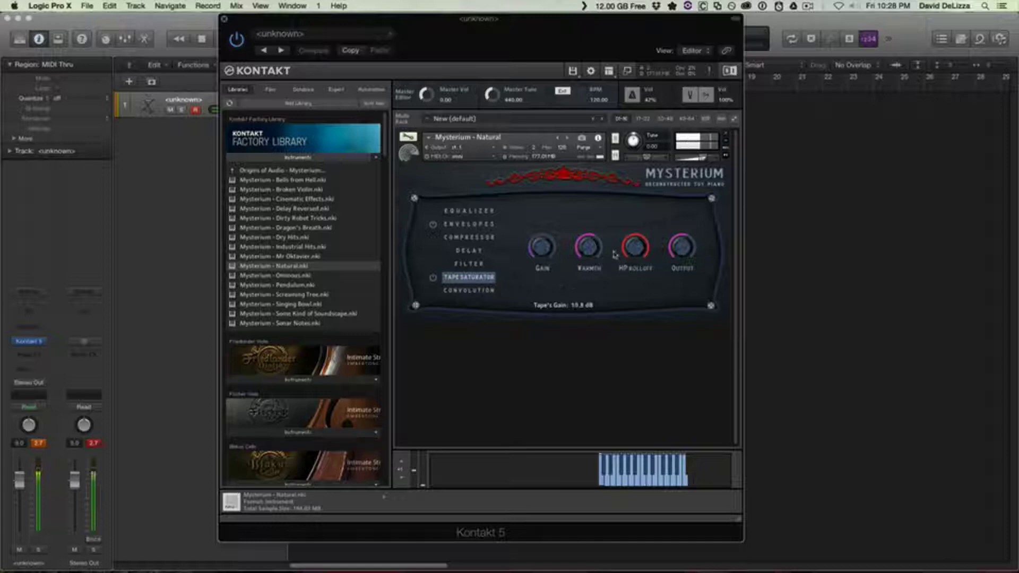
{"action": "left_click_drag", "start_coordinate": [637, 258], "coordinate": [644, 351]}
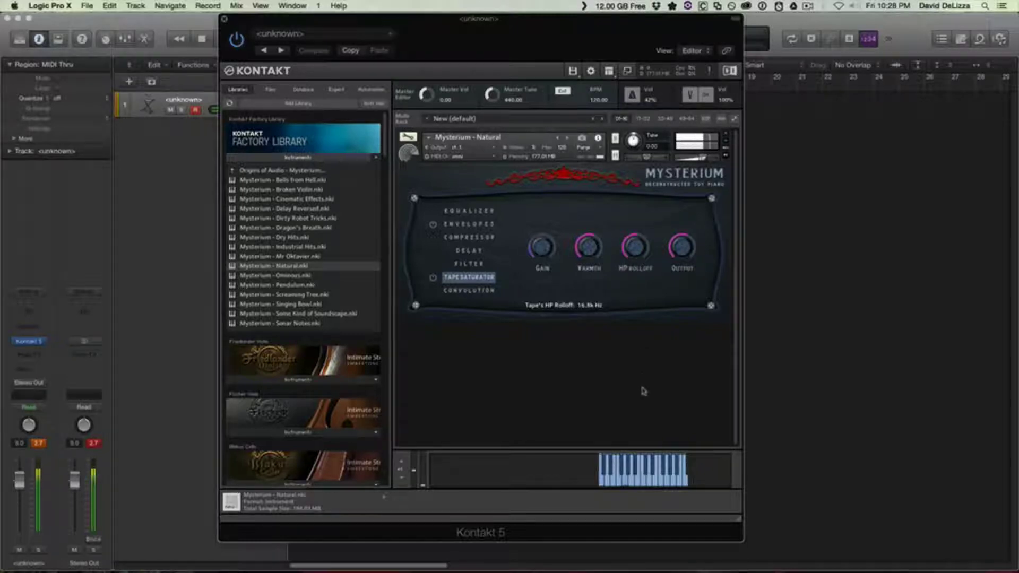
{"action": "mouse_move", "coordinate": [637, 254]}
{"action": "left_mouse_down"}
{"action": "mouse_move", "coordinate": [641, 287]}
{"action": "mouse_move", "coordinate": [632, 267]}
{"action": "left_mouse_up"}
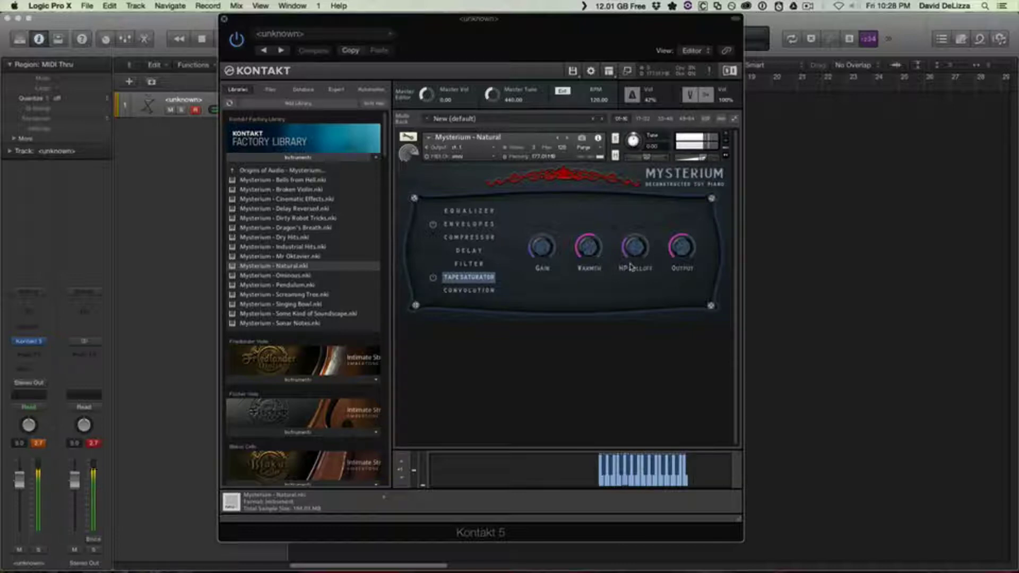
- Switch on the Delay of the Natural instrument and adjust its Damping and Time
{"action": "left_click", "coordinate": [470, 291]}
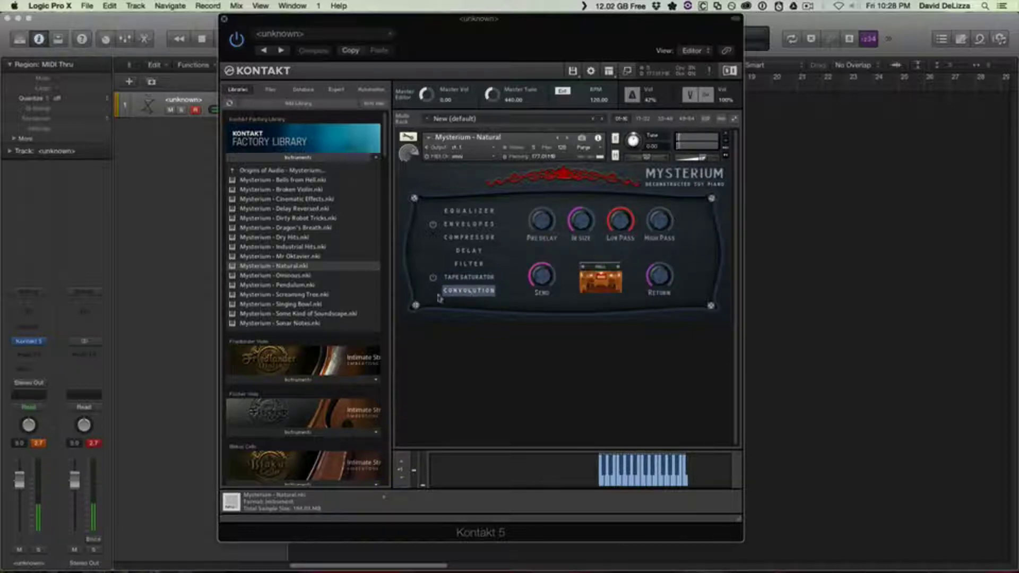
{"action": "left_click", "coordinate": [460, 251]}
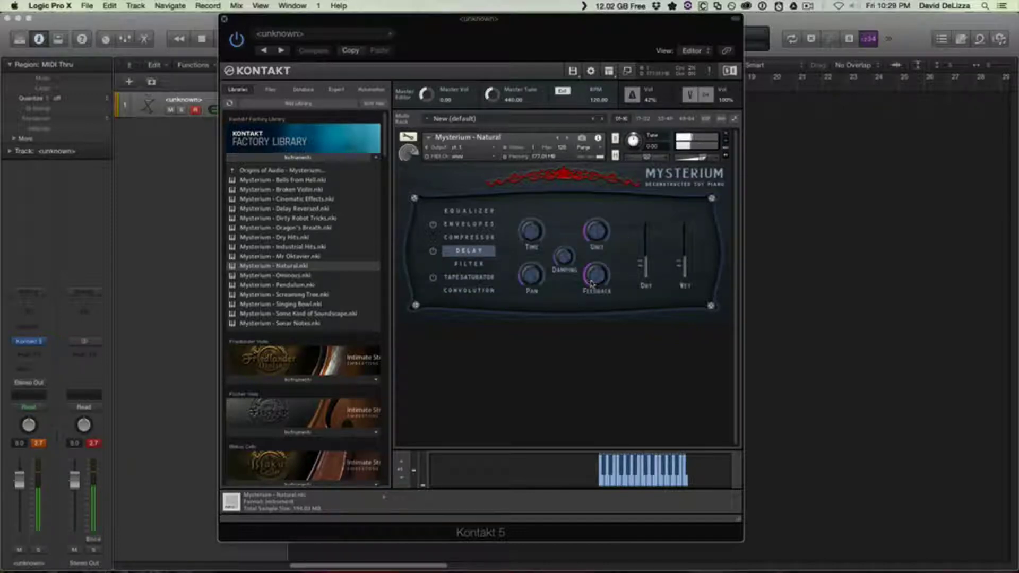
{"action": "left_click_drag", "start_coordinate": [572, 268], "coordinate": [530, 222]}
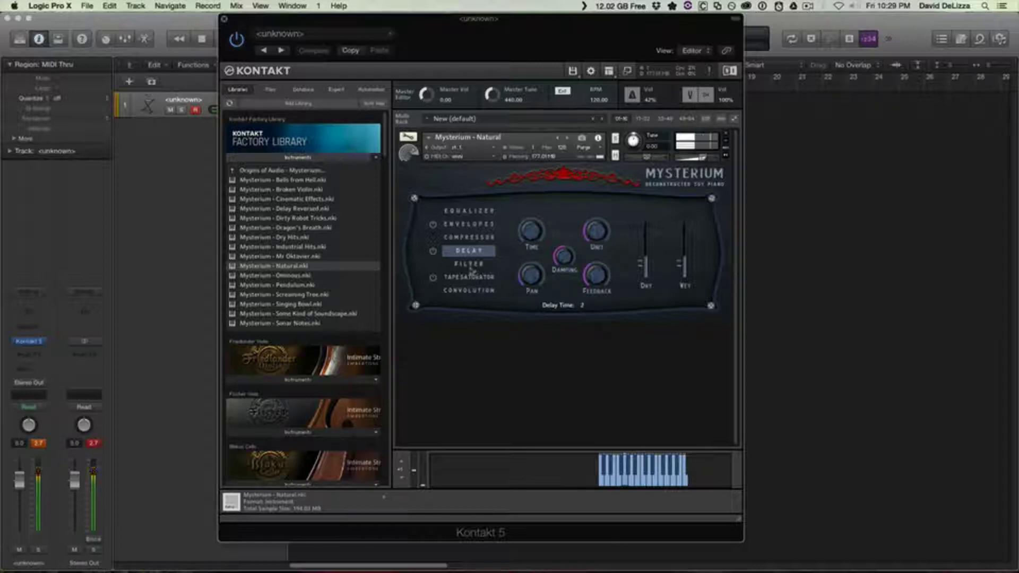
- Switch on the Convolution with the Hall impulse, adjust its Pre Delay and lower its Send, and return to the Delay settings
{"action": "left_click", "coordinate": [467, 291]}
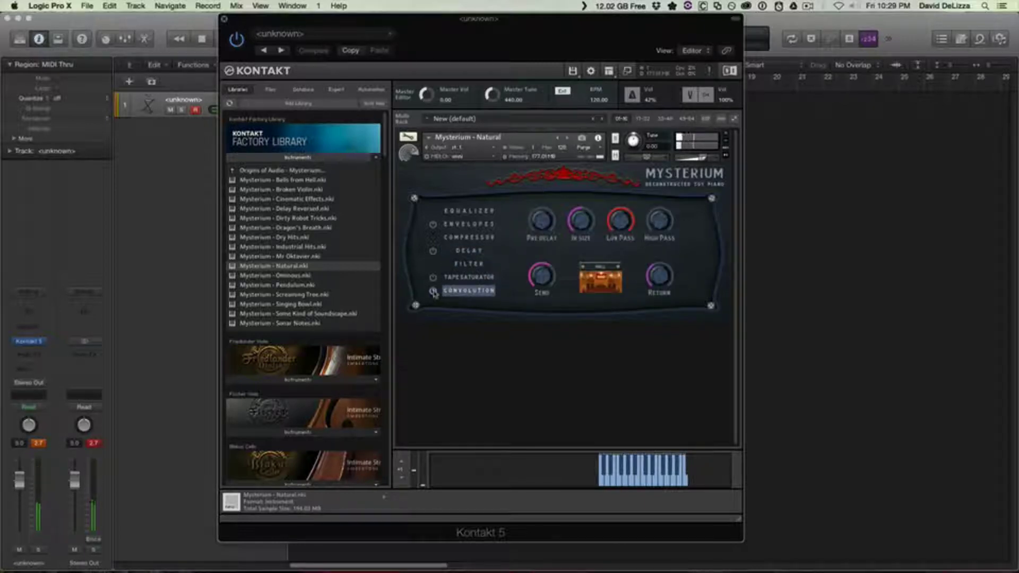
{"action": "left_click", "coordinate": [610, 267]}
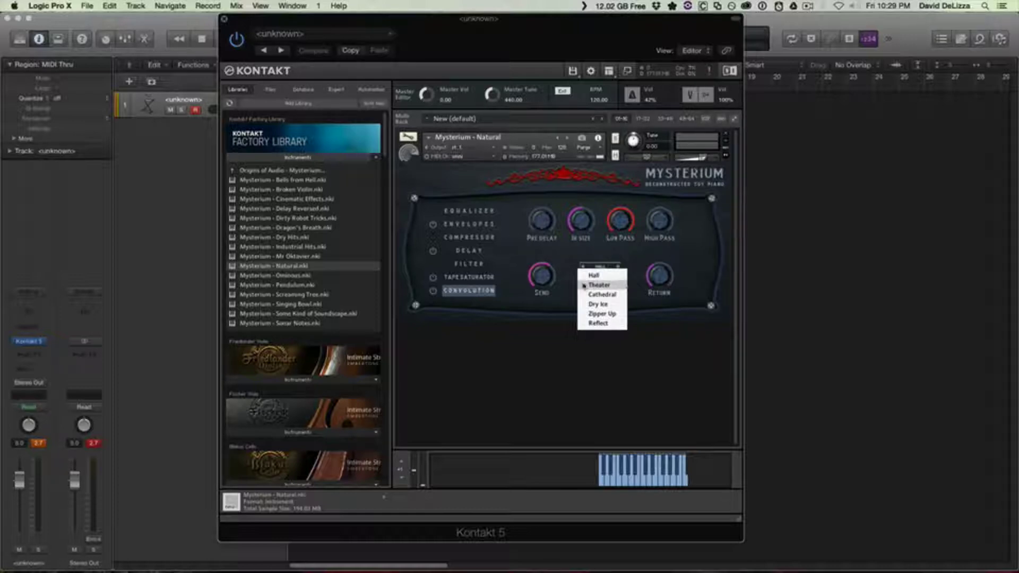
{"action": "left_click", "coordinate": [547, 260]}
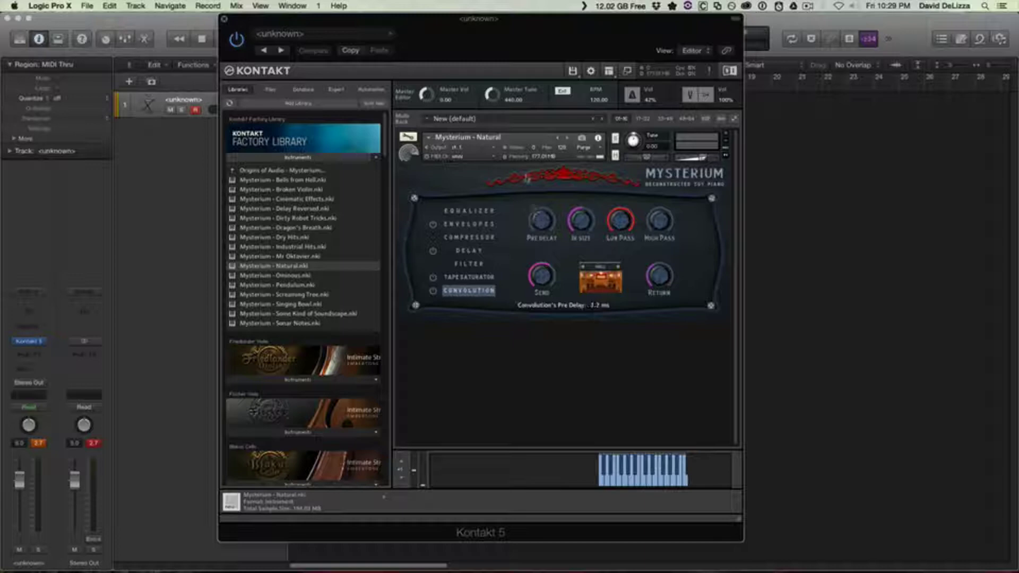
{"action": "mouse_move", "coordinate": [543, 292]}
{"action": "left_click_drag", "start_coordinate": [543, 293], "coordinate": [546, 324]}
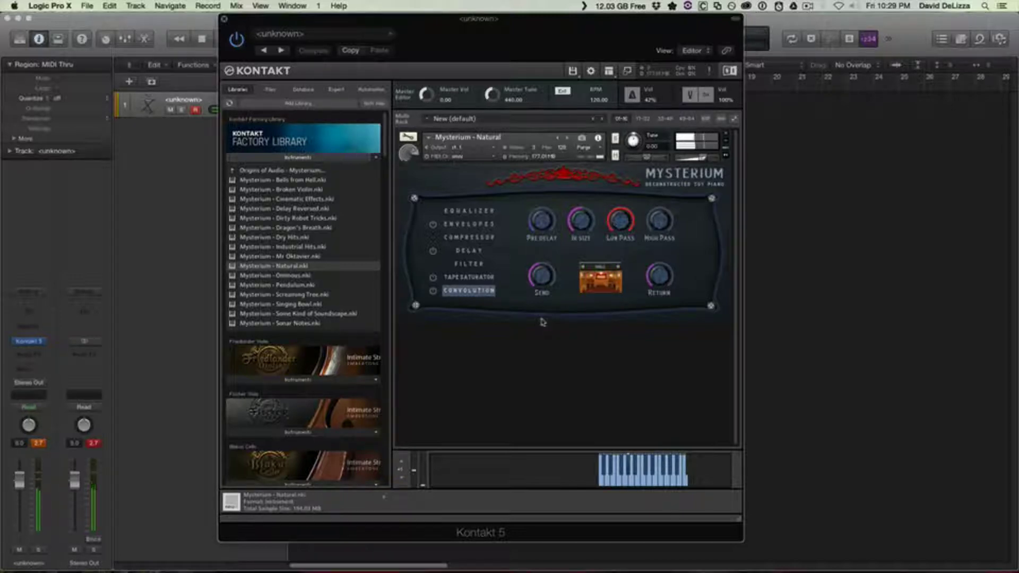
{"action": "left_click", "coordinate": [470, 251]}
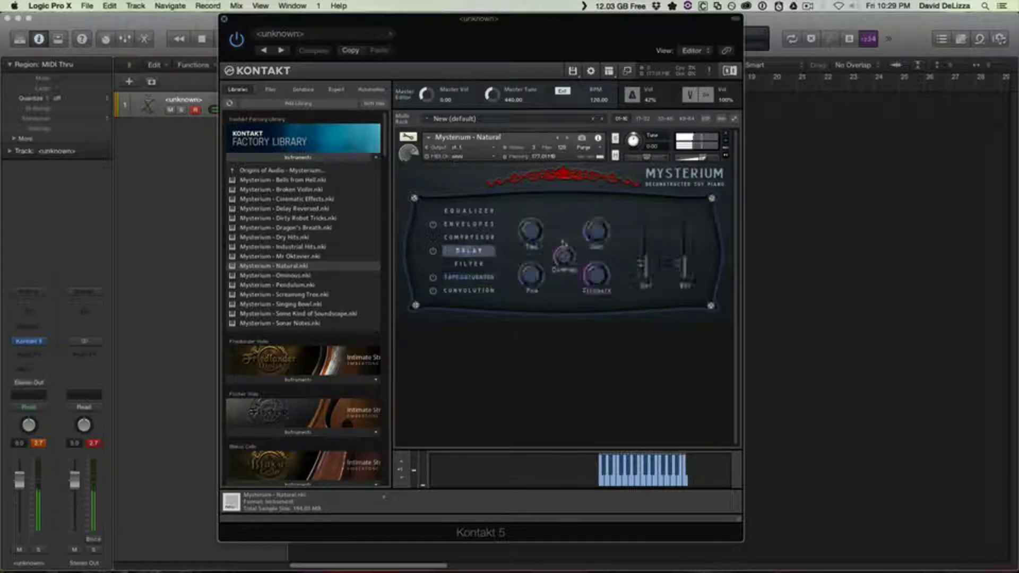
{"action": "mouse_move", "coordinate": [533, 240]}
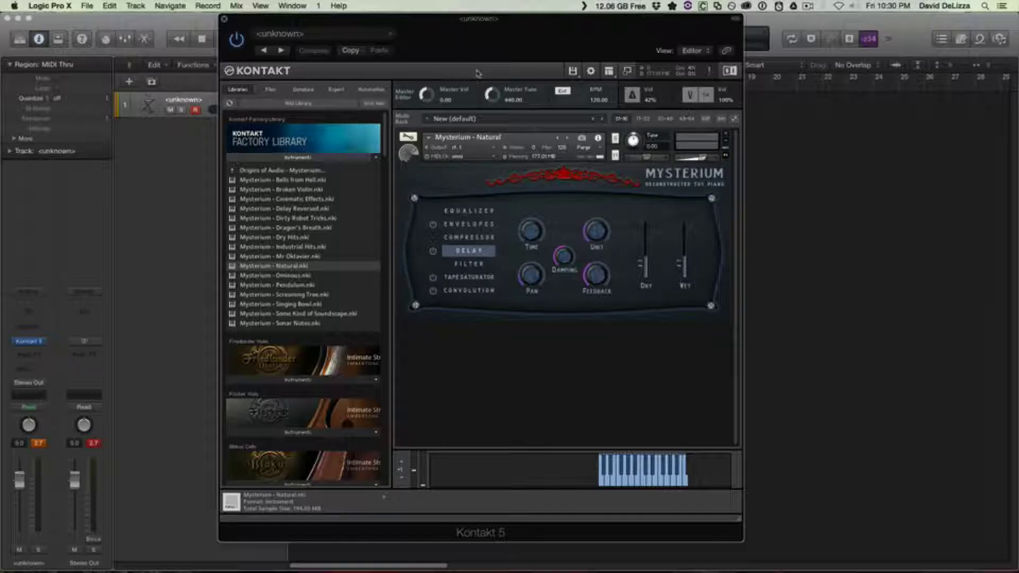
- Close the Kontakt window and name the first two tracks Natural and Dry Hits
{"action": "left_click", "coordinate": [222, 19]}
{"action": "double_click", "coordinate": [185, 99]}
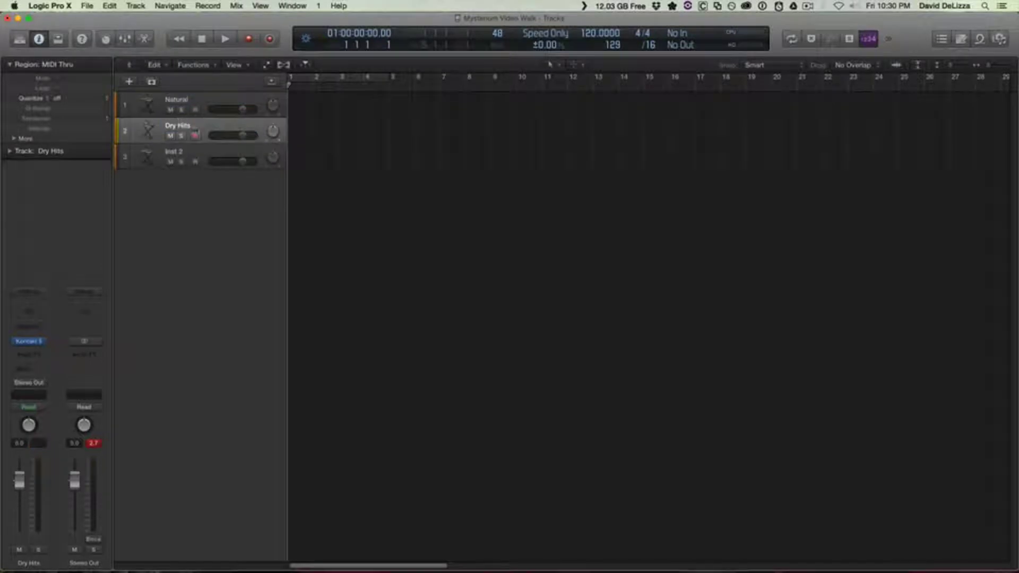
{"action": "double_click", "coordinate": [204, 129]}
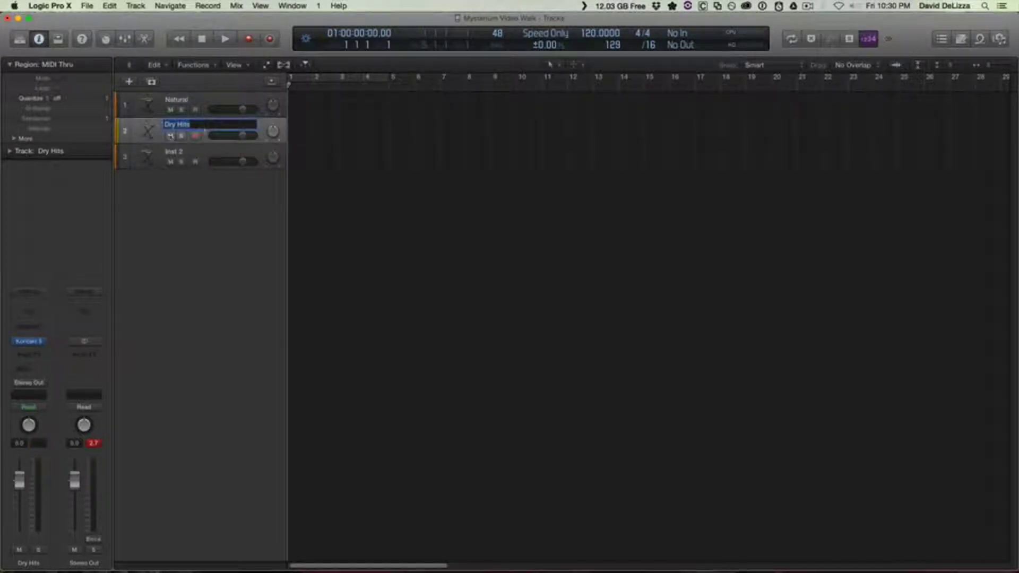
- Open the Kontakt instrument of the Dry Hits track and switch on its Distortion effect
{"action": "mouse_move", "coordinate": [31, 342]}
{"action": "left_click", "coordinate": [29, 341]}
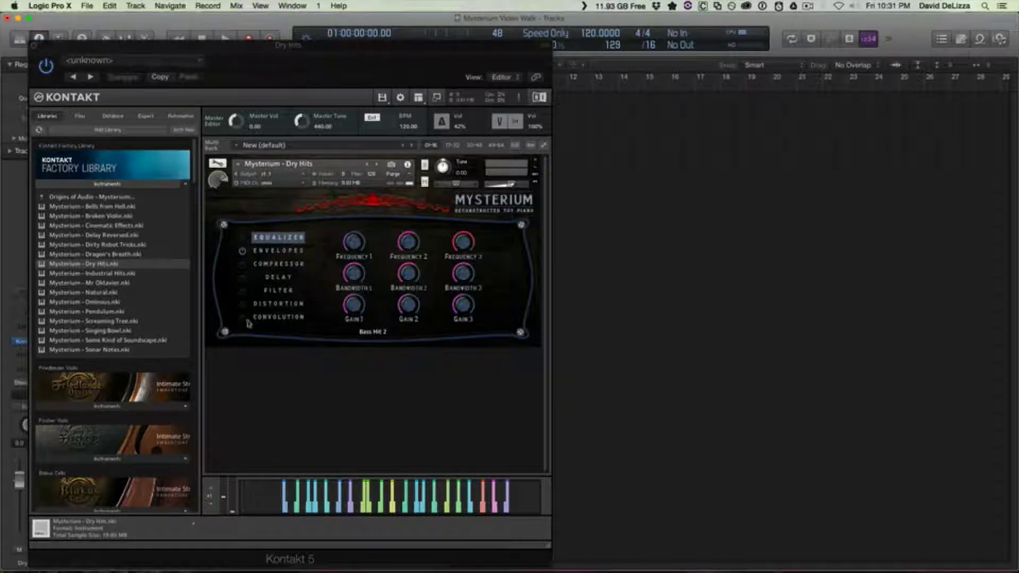
{"action": "left_click", "coordinate": [242, 300]}
{"action": "left_click", "coordinate": [254, 306]}
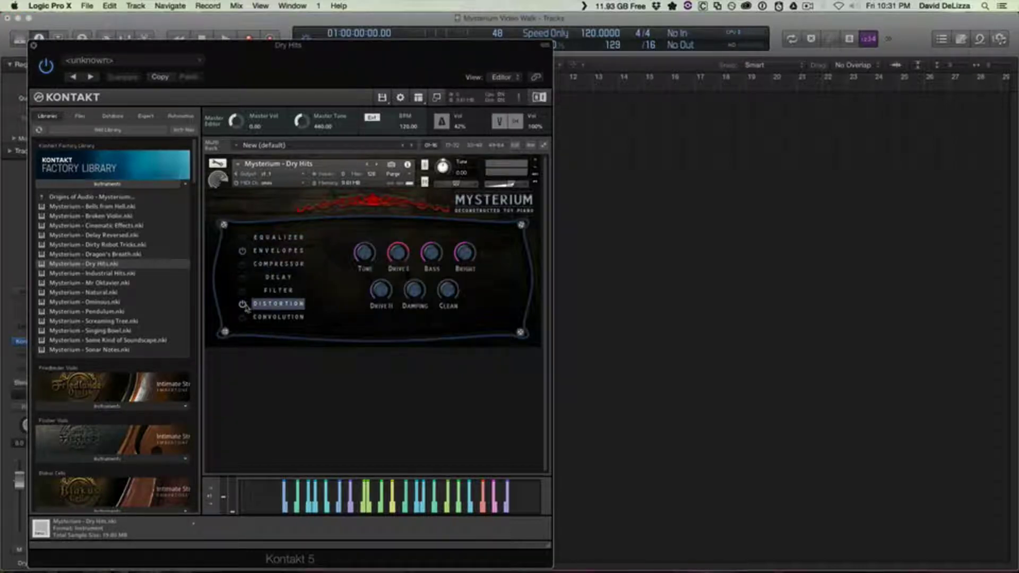
{"action": "left_click", "coordinate": [243, 305]}
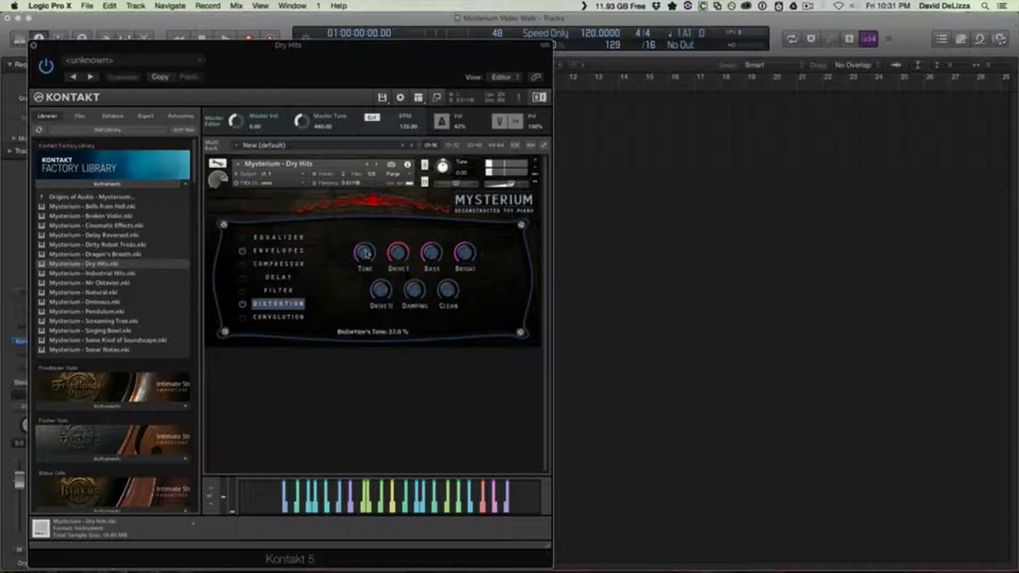
- Adjust the distortion on the Dry Hits instrument, setting Drive I to about 59.7 %
{"action": "left_click_drag", "start_coordinate": [399, 254], "coordinate": [404, 350]}
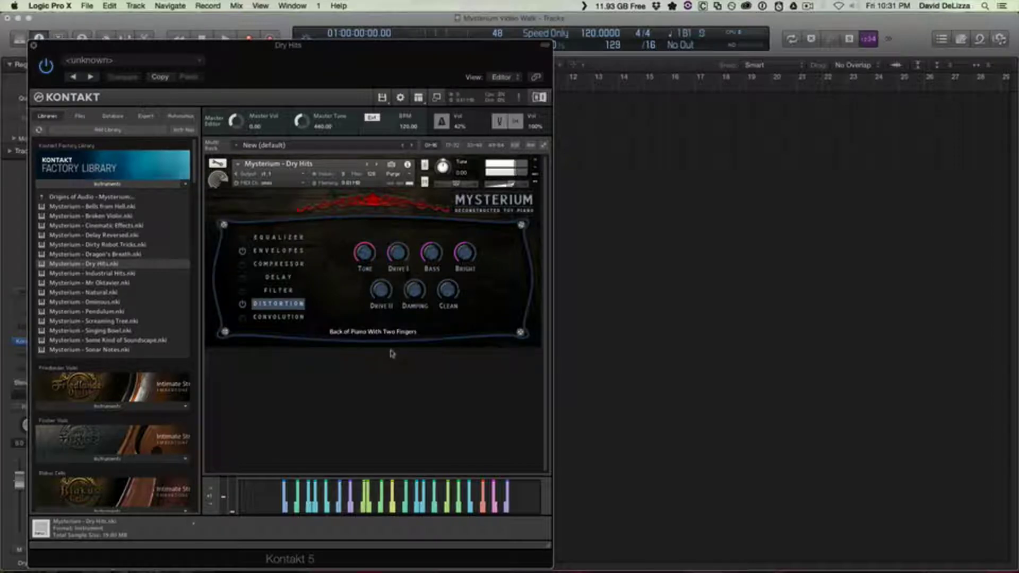
{"action": "left_click_drag", "start_coordinate": [397, 254], "coordinate": [394, 180]}
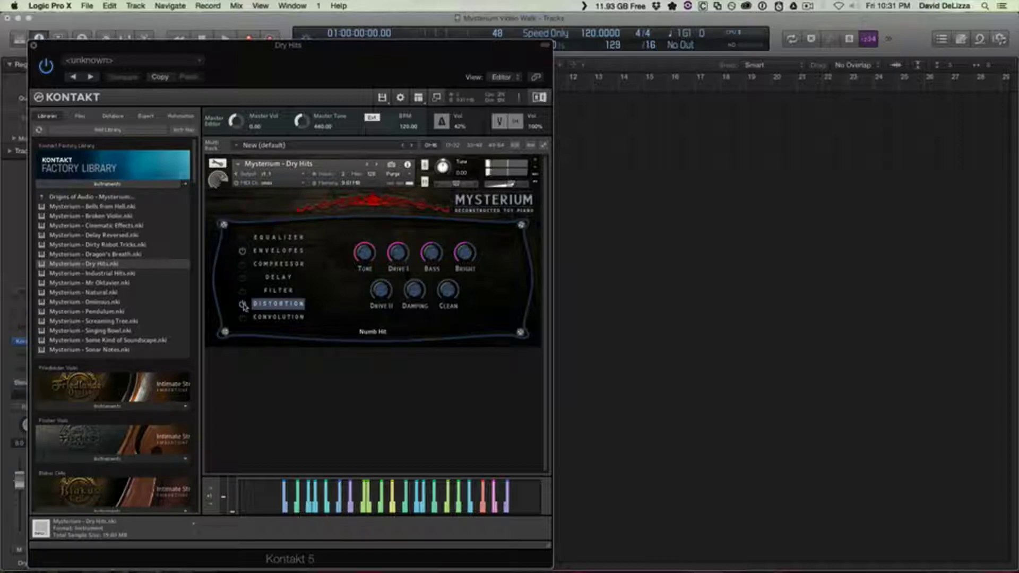
{"action": "left_click_drag", "start_coordinate": [398, 255], "coordinate": [394, 259]}
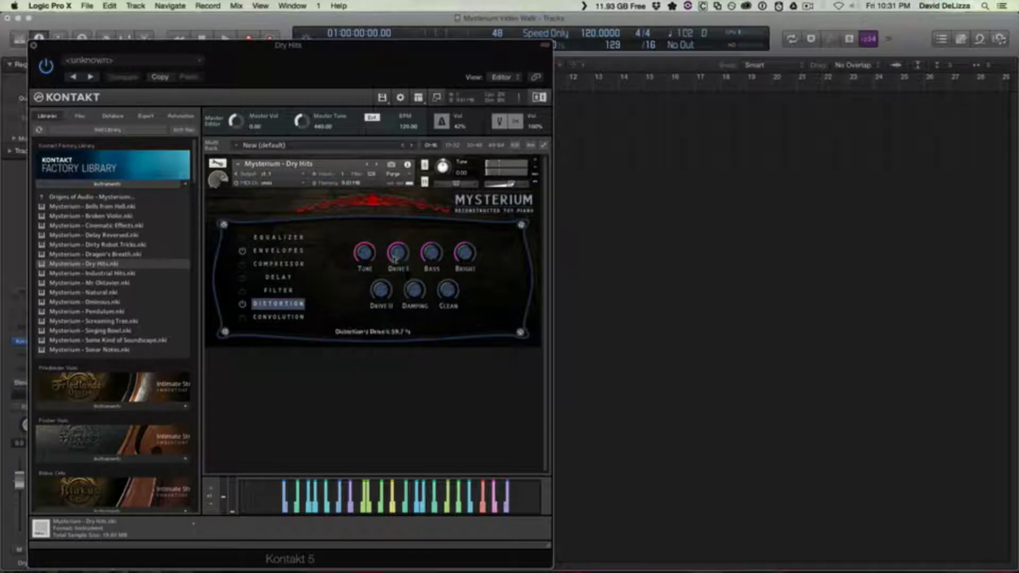
{"action": "left_click_drag", "start_coordinate": [446, 296], "coordinate": [449, 300]}
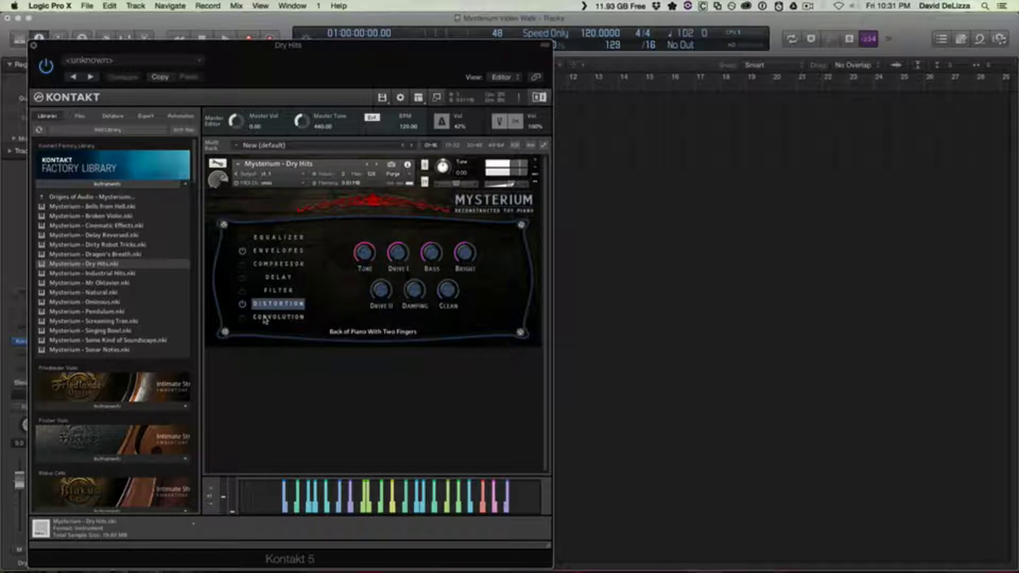
- Switch on the Convolution and Delay of the Dry Hits instrument, adjusting the delay's Time and lowering its Wet level
{"action": "left_click", "coordinate": [243, 318]}
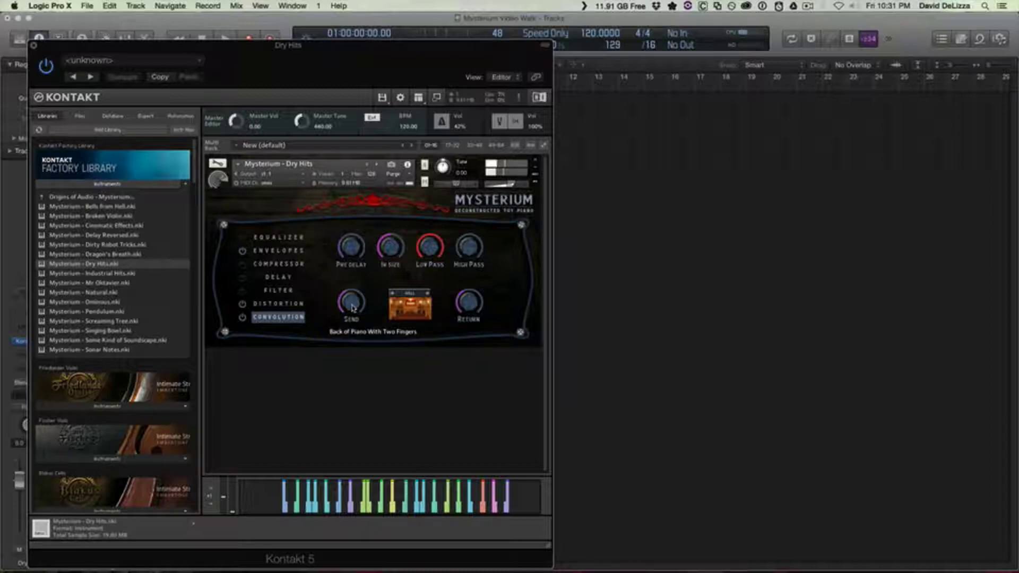
{"action": "left_click", "coordinate": [277, 277]}
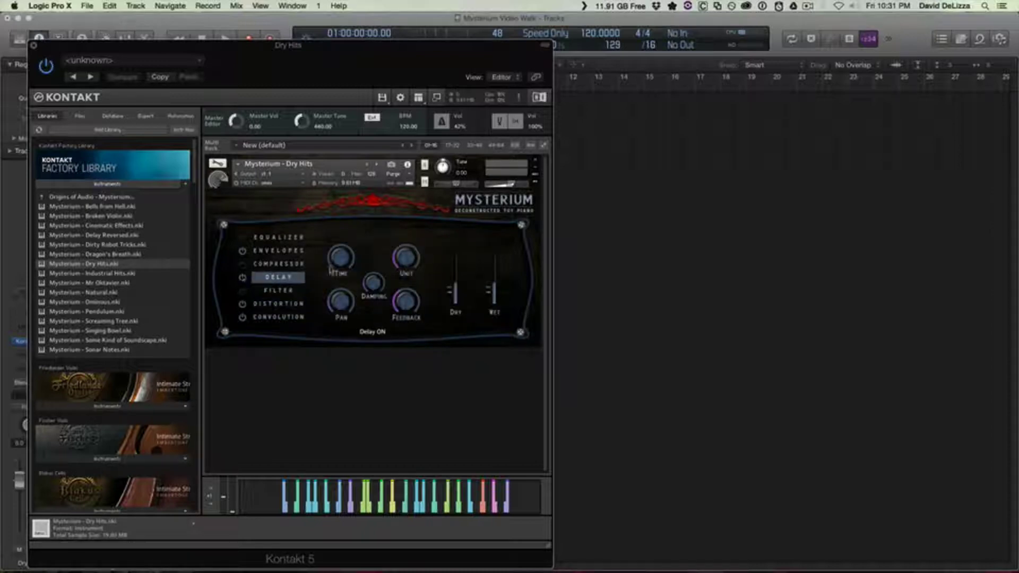
{"action": "left_click_drag", "start_coordinate": [338, 262], "coordinate": [338, 244]}
{"action": "left_click", "coordinate": [405, 302]}
{"action": "left_click_drag", "start_coordinate": [490, 294], "coordinate": [486, 357]}
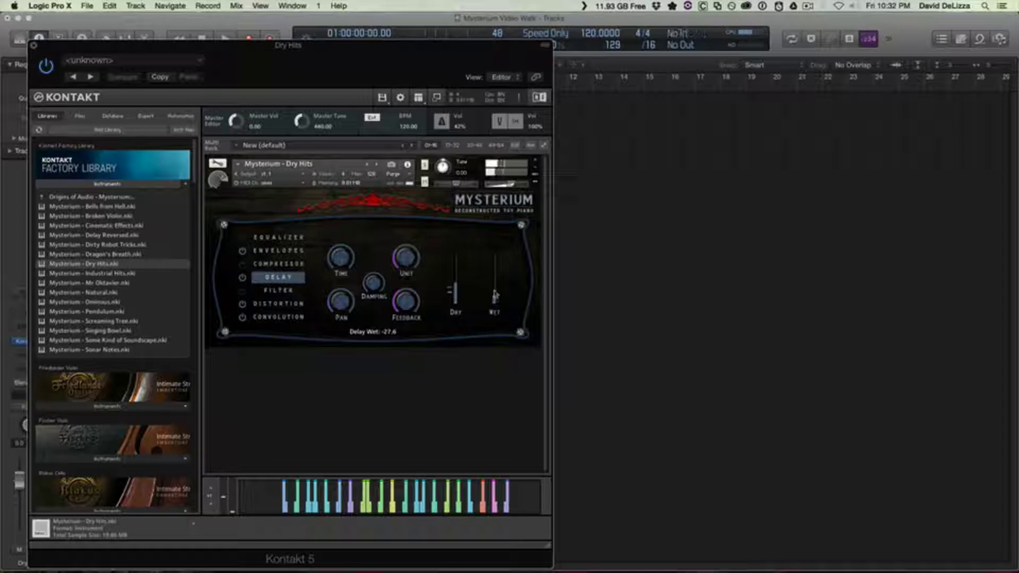
{"action": "mouse_move", "coordinate": [495, 295]}
{"action": "left_mouse_down"}
{"action": "mouse_move", "coordinate": [494, 284]}
{"action": "mouse_move", "coordinate": [498, 307]}
{"action": "left_mouse_up"}
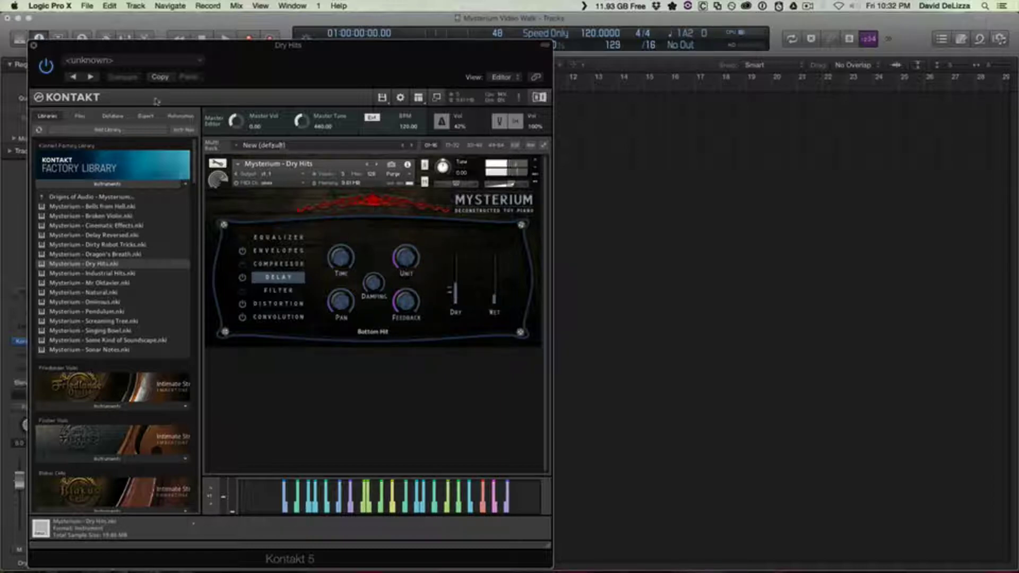
- Close the Kontakt window and duplicate the Dry Hits track as track 3 in place of Inst 2
{"action": "left_click_drag", "start_coordinate": [226, 67], "coordinate": [496, 69]}
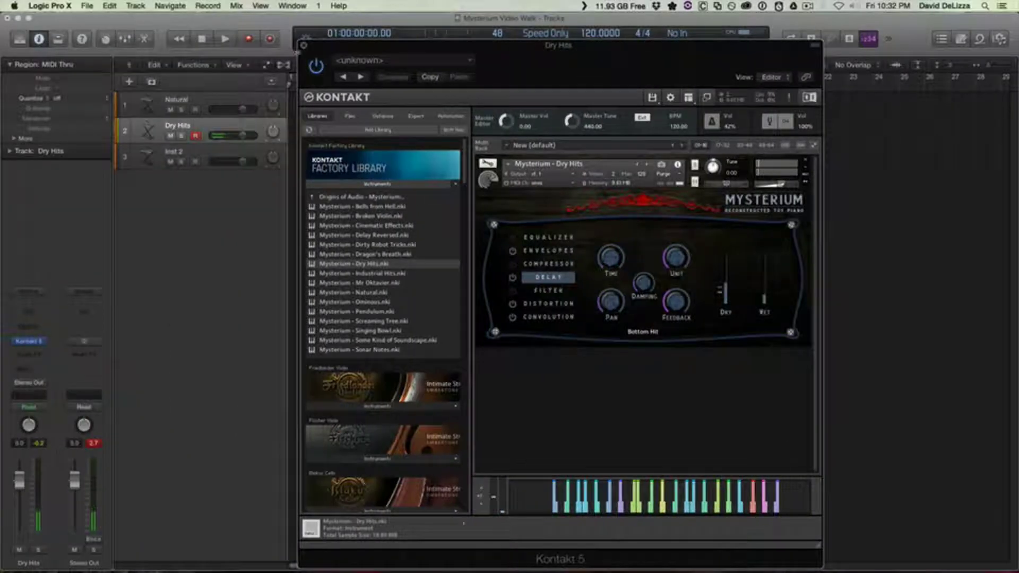
{"action": "left_click", "coordinate": [304, 47]}
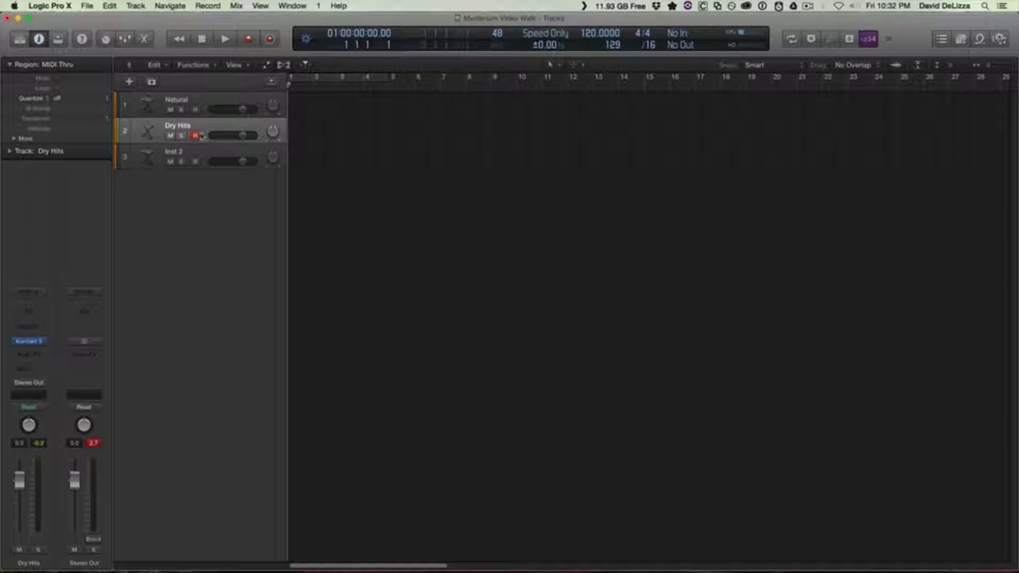
{"action": "key", "text": "super+d"}
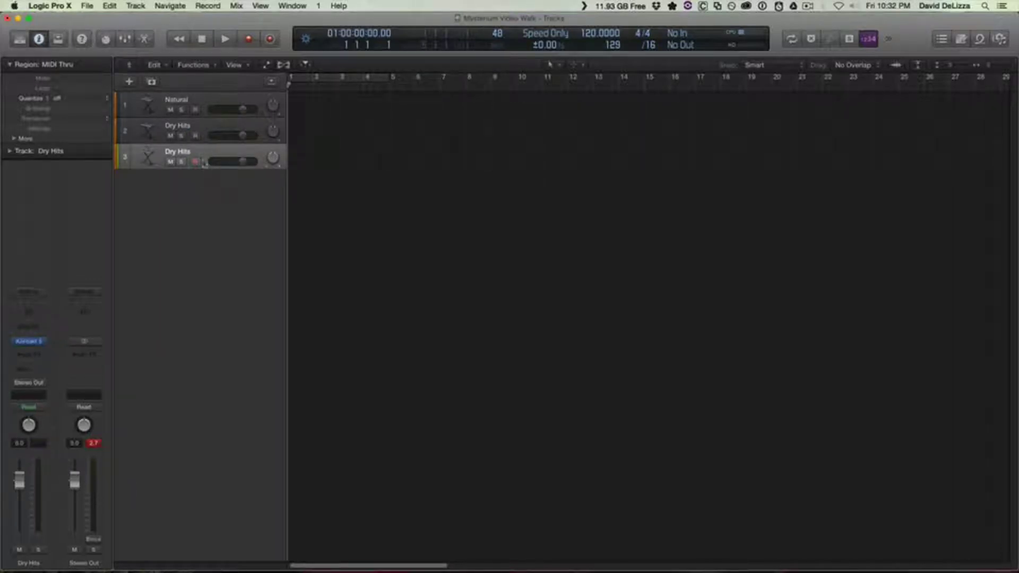
- Load Mysterium - Bells from Hell in the duplicated track's Kontakt instrument and switch on its Delay
{"action": "mouse_move", "coordinate": [27, 344]}
{"action": "left_click", "coordinate": [30, 341]}
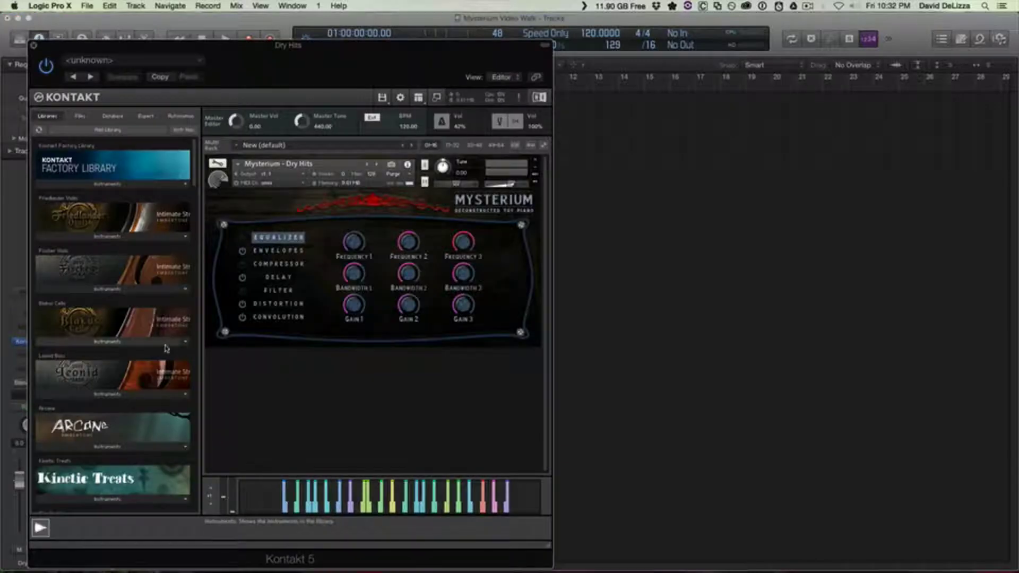
{"action": "left_click", "coordinate": [376, 163]}
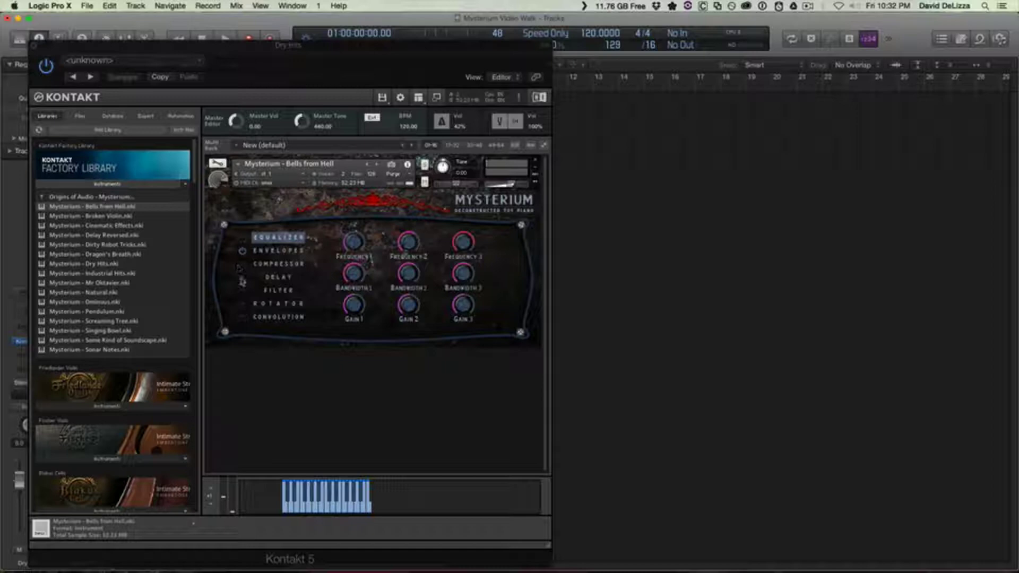
{"action": "left_click", "coordinate": [287, 278]}
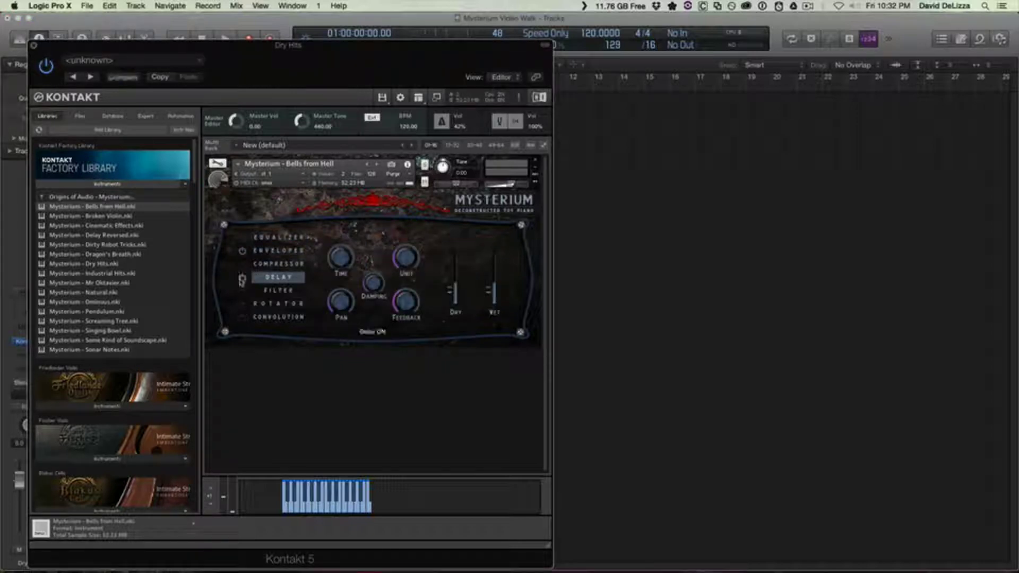
- Switch on the Convolution of the Bells from Hell instrument and raise the attack slider in its Envelopes
{"action": "left_click", "coordinate": [257, 317]}
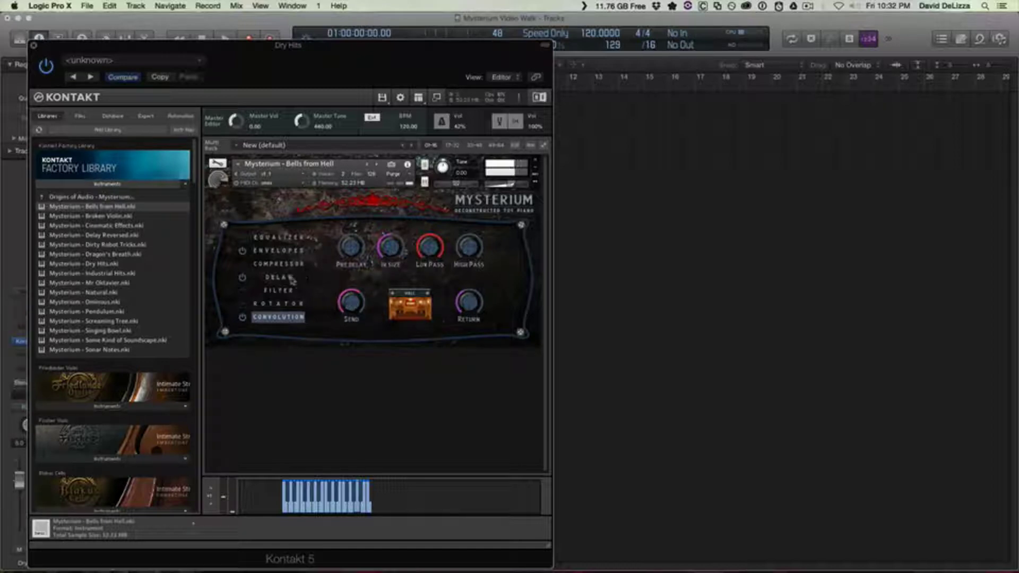
{"action": "left_click", "coordinate": [281, 251]}
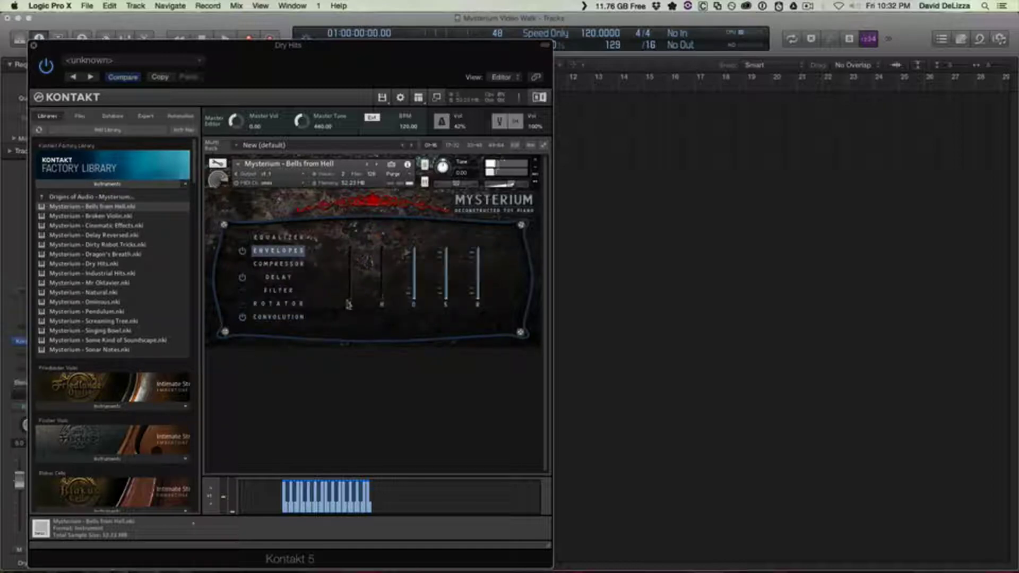
{"action": "mouse_move", "coordinate": [354, 286]}
{"action": "left_mouse_down"}
{"action": "mouse_move", "coordinate": [350, 273]}
{"action": "mouse_move", "coordinate": [353, 282]}
{"action": "left_mouse_up"}
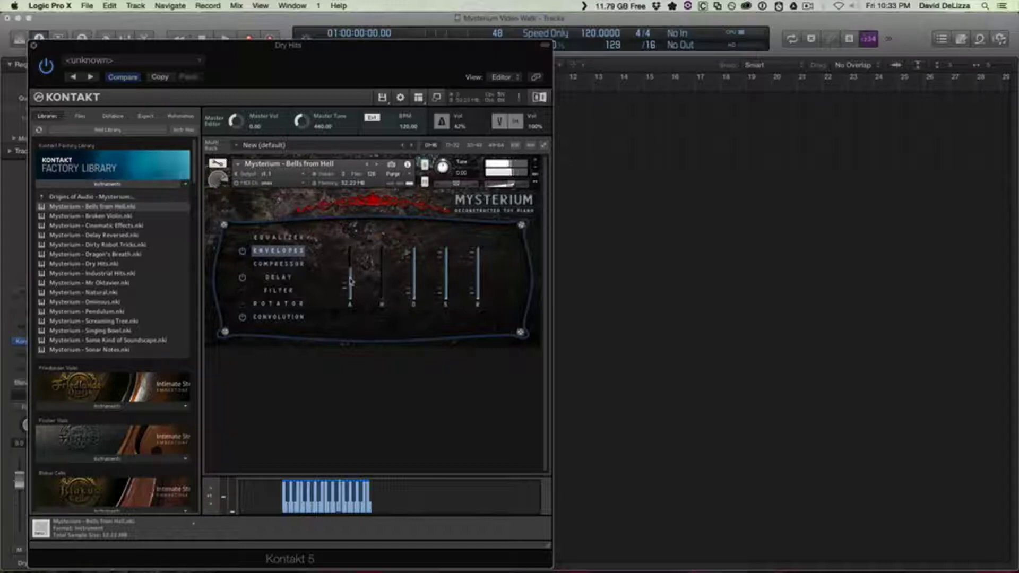
- Replace the instrument with Mysterium - Broken Violin and switch on its Rotator, setting Speed to fast and raising the acceleration and distance
{"action": "double_click", "coordinate": [90, 216]}
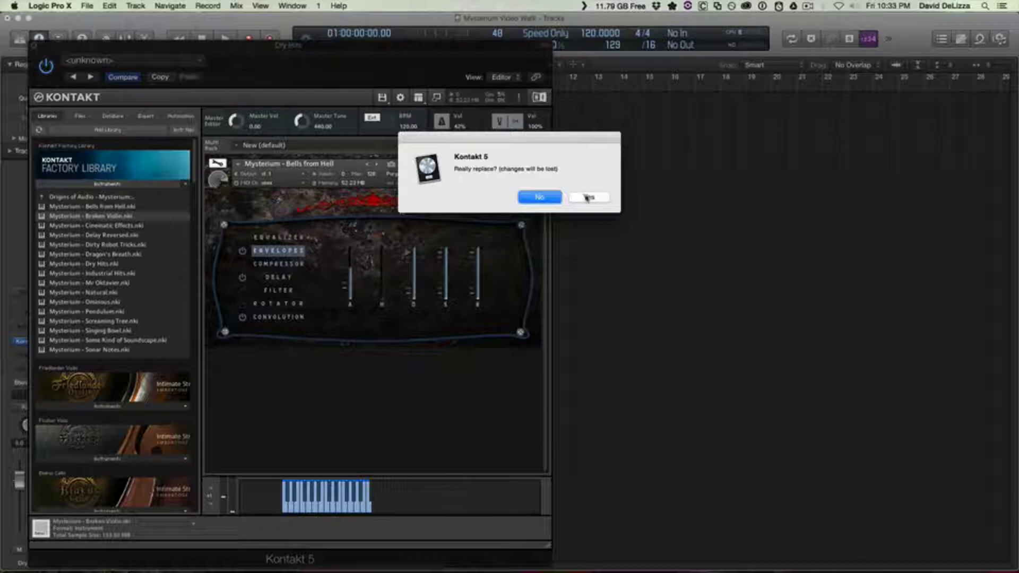
{"action": "left_click", "coordinate": [589, 198]}
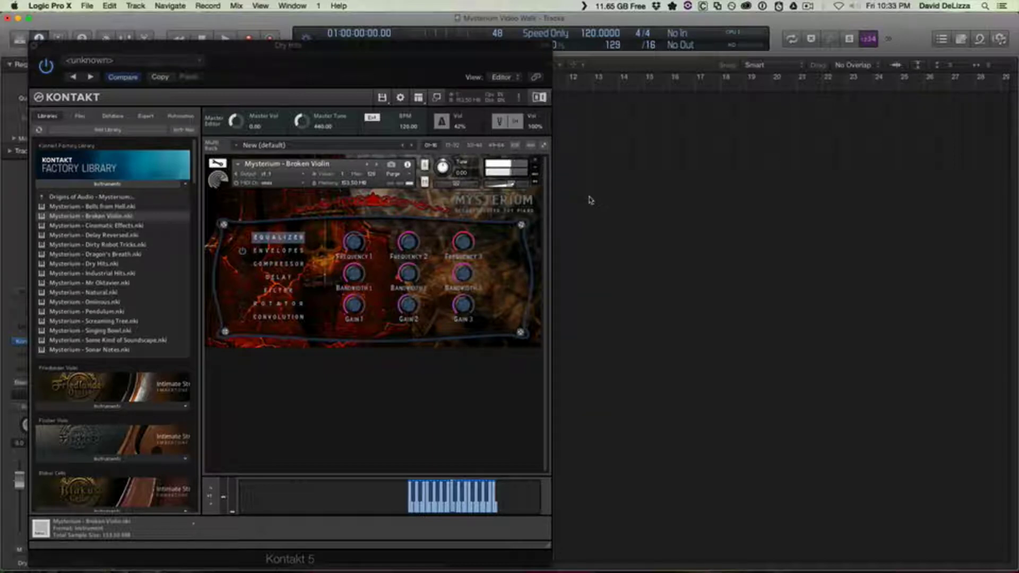
{"action": "left_click", "coordinate": [285, 309]}
{"action": "left_click", "coordinate": [268, 305]}
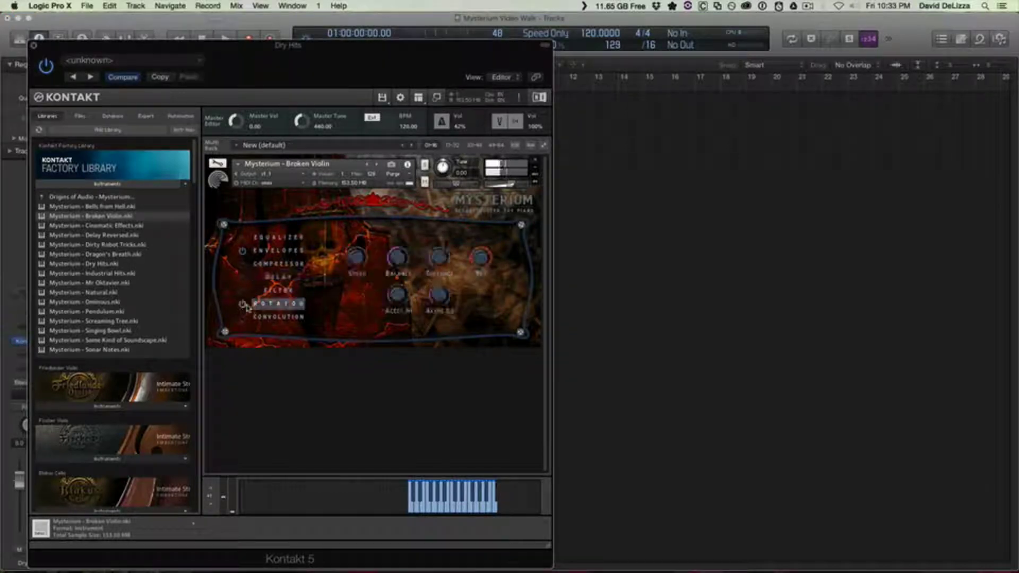
{"action": "left_click", "coordinate": [242, 304]}
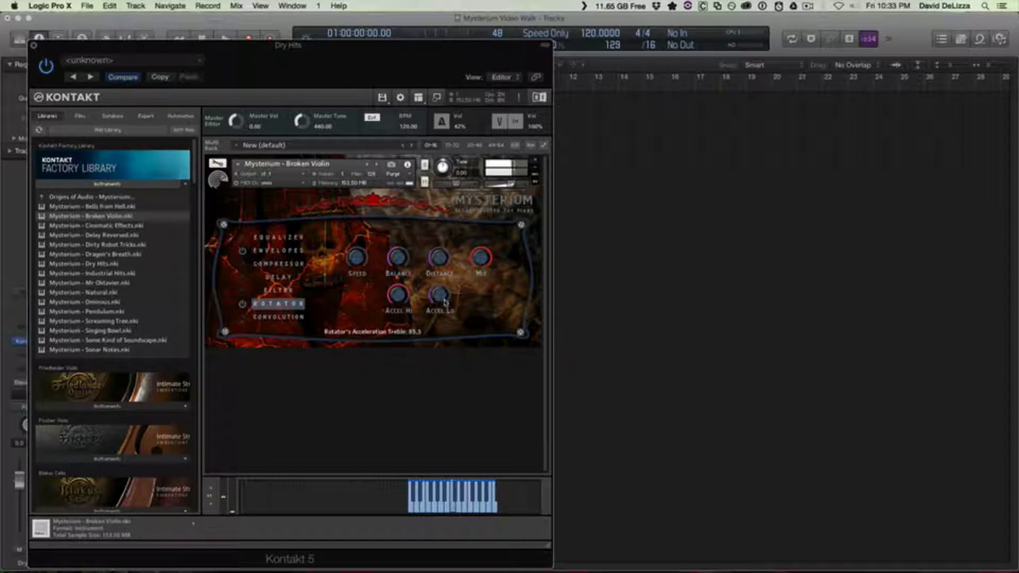
{"action": "left_click", "coordinate": [356, 257]}
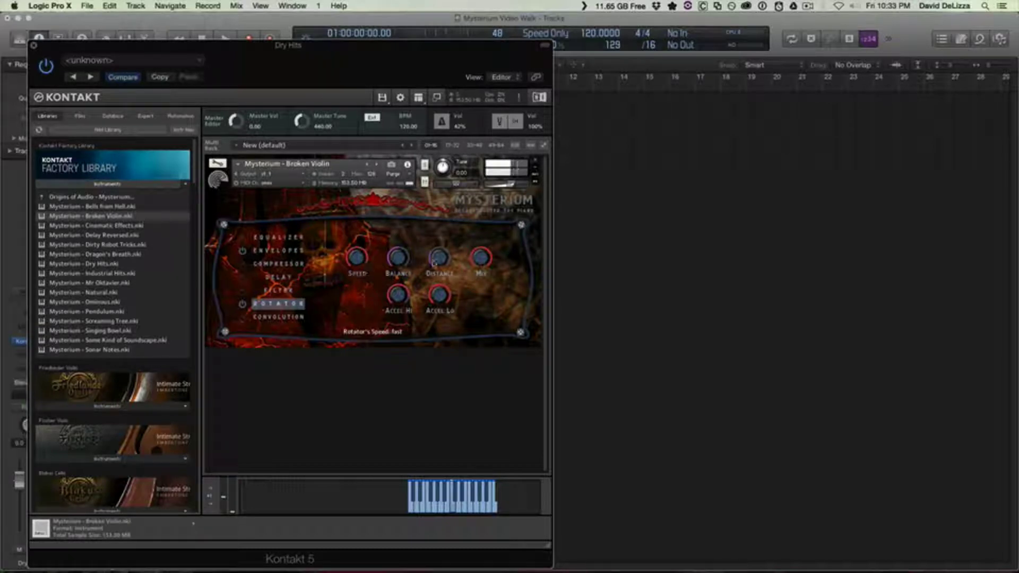
{"action": "left_click", "coordinate": [362, 258]}
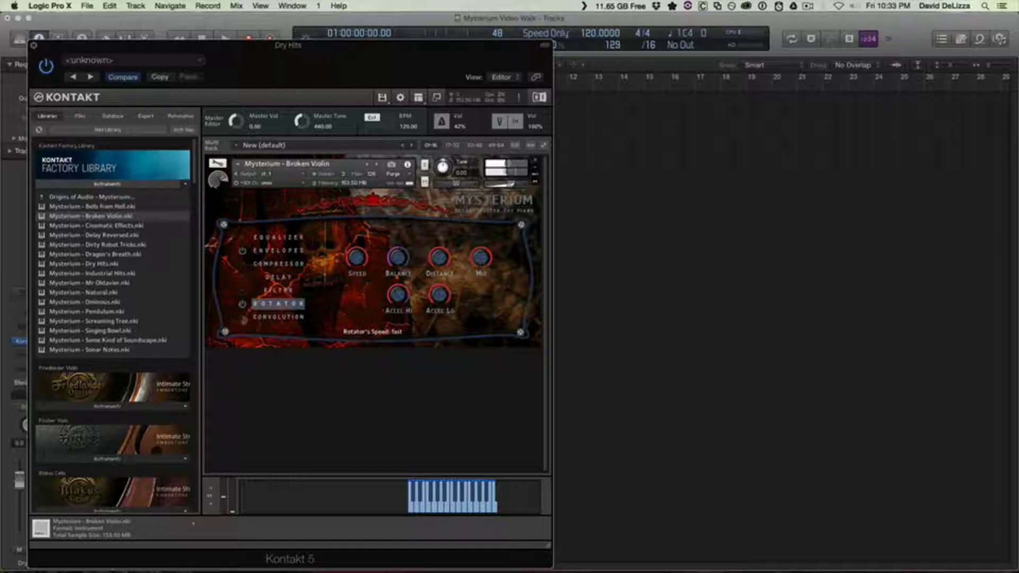
- Switch on the low-pass Filter of the Broken Violin instrument and sweep its Cutoff up and down
{"action": "left_click", "coordinate": [243, 291]}
{"action": "left_click", "coordinate": [266, 293]}
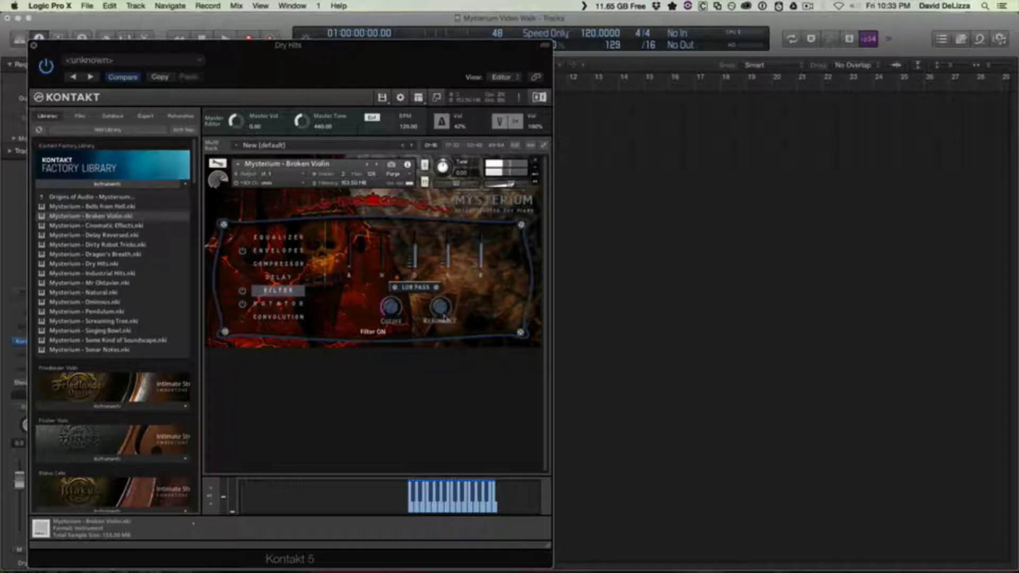
{"action": "left_click_drag", "start_coordinate": [391, 316], "coordinate": [395, 215]}
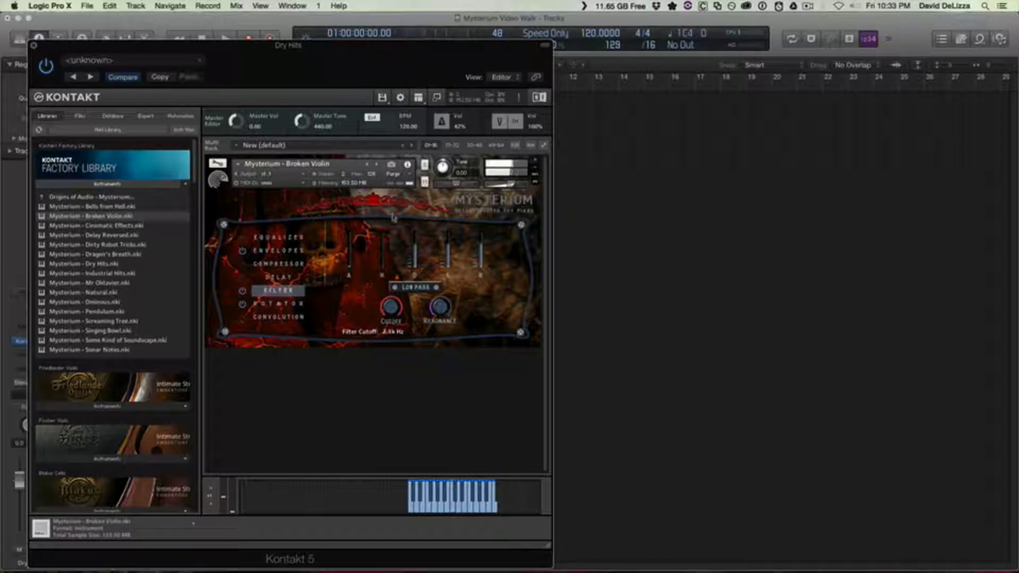
{"action": "left_click_drag", "start_coordinate": [391, 325], "coordinate": [392, 382]}
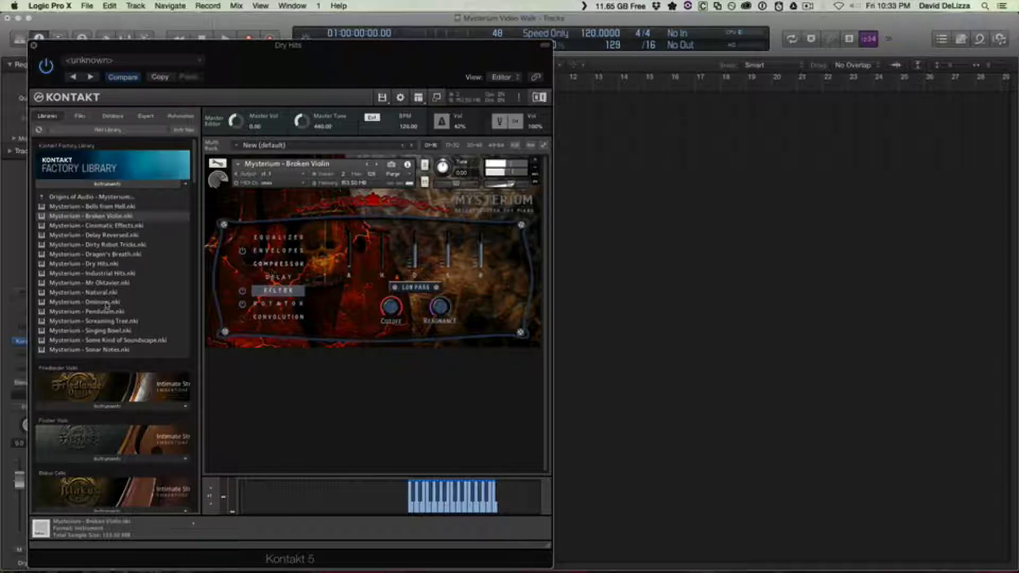
- Replace the instrument with Mysterium - Cinematic Effects and audition several of its blue keys
{"action": "double_click", "coordinate": [102, 227]}
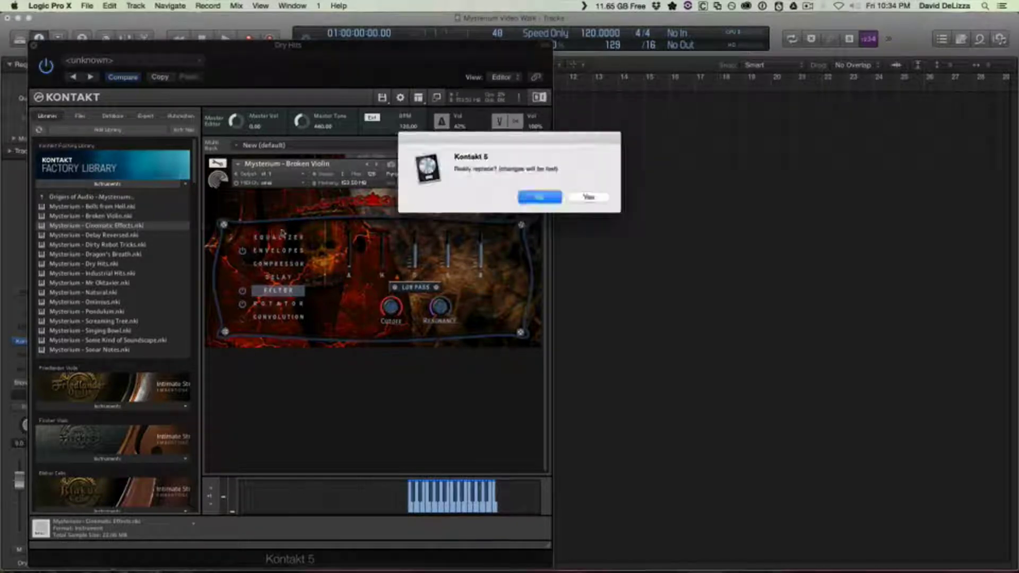
{"action": "left_click", "coordinate": [589, 198]}
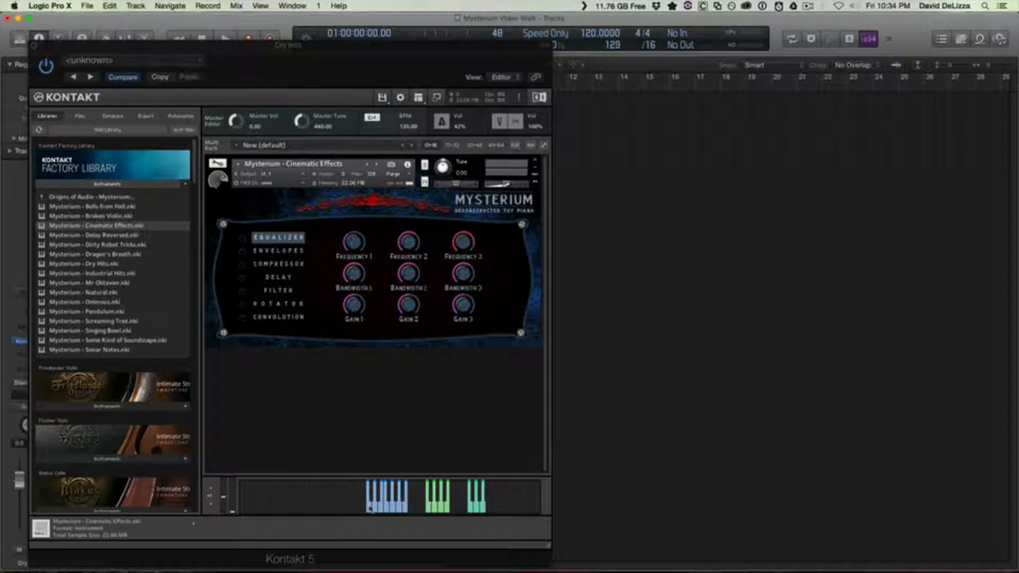
{"action": "left_click", "coordinate": [371, 510]}
{"action": "left_click", "coordinate": [370, 510]}
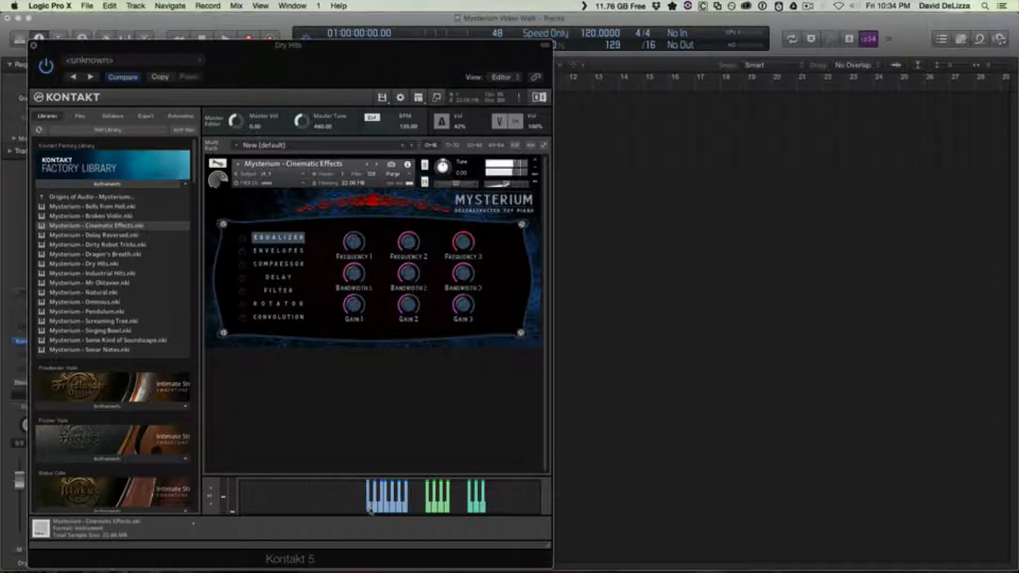
{"action": "left_click", "coordinate": [385, 511]}
{"action": "left_click", "coordinate": [395, 512]}
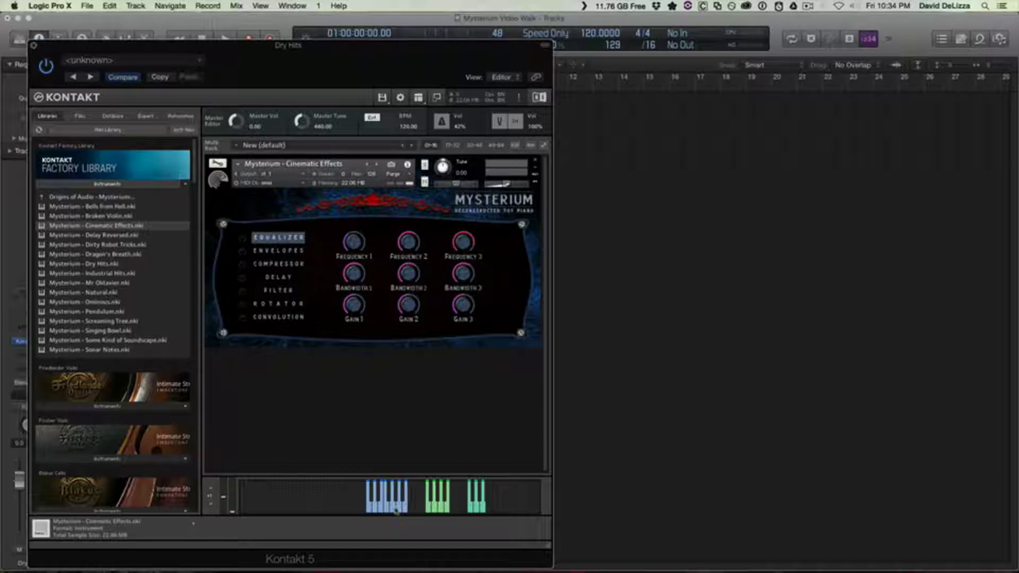
- Audition the green and teal key groups of the Cinematic Effects instrument
{"action": "left_click", "coordinate": [430, 511]}
{"action": "left_click", "coordinate": [440, 508]}
{"action": "left_click", "coordinate": [482, 511]}
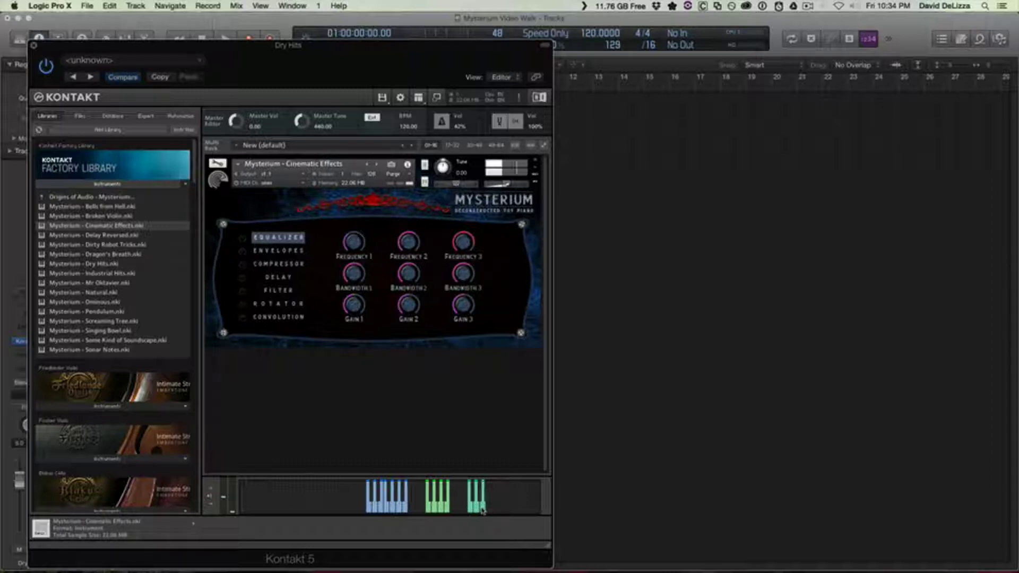
{"action": "left_click", "coordinate": [478, 509]}
{"action": "left_click", "coordinate": [476, 508]}
- Load Mysterium - Delay Reversed in place of the current instrument and switch on its Delay and Convolution
{"action": "double_click", "coordinate": [93, 236]}
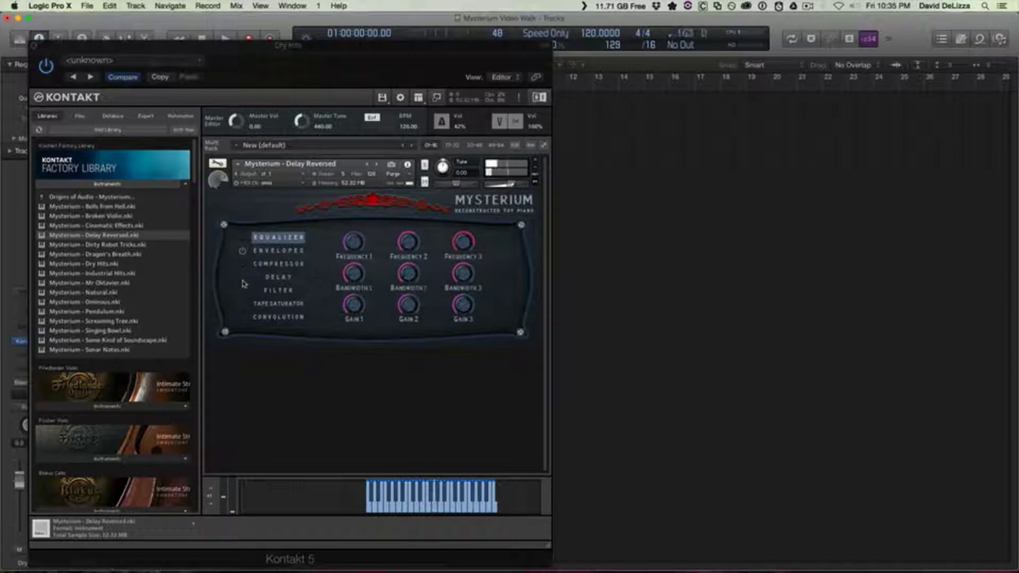
{"action": "left_click", "coordinate": [264, 280]}
{"action": "left_click", "coordinate": [272, 278]}
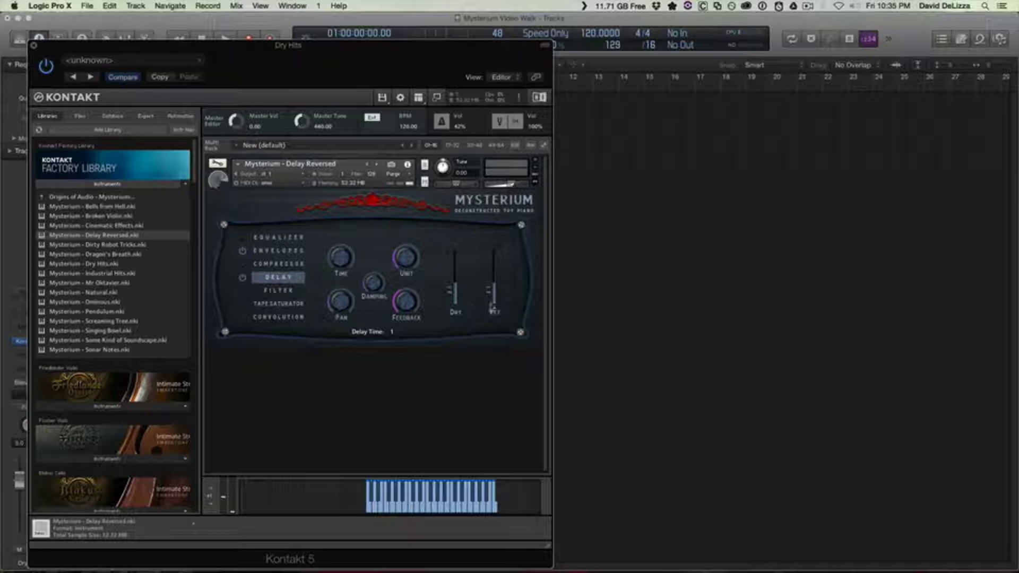
{"action": "left_click", "coordinate": [242, 317]}
{"action": "left_click", "coordinate": [269, 317]}
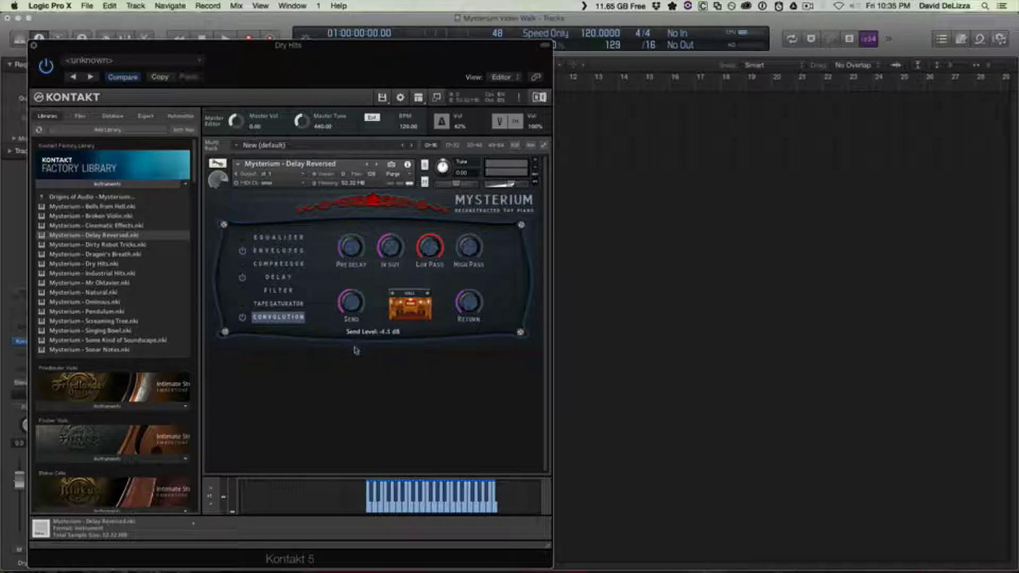
- Switch on the Tape Saturator of the Delay Reversed instrument and adjust its Gain and Warmth
{"action": "left_click", "coordinate": [263, 305]}
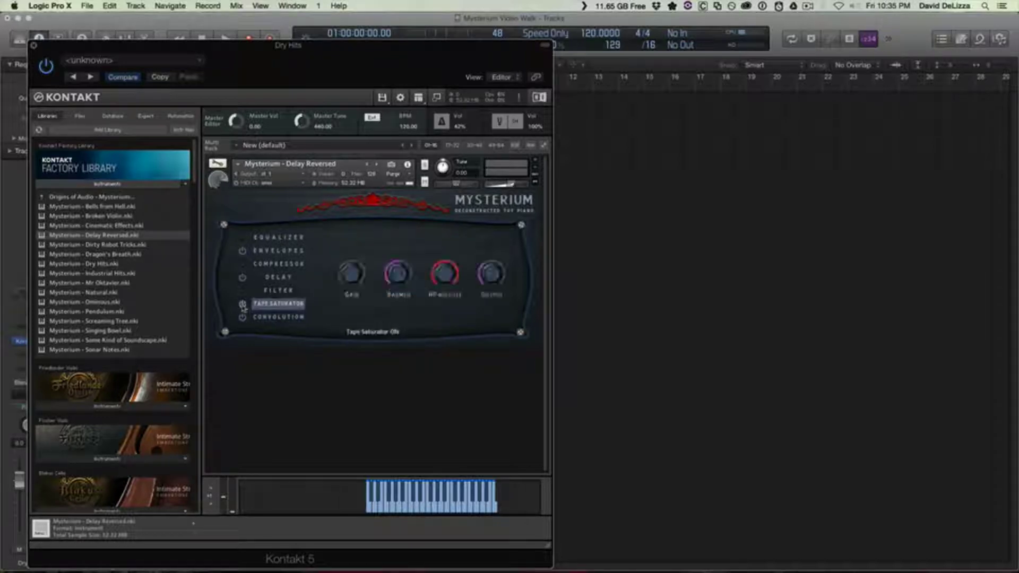
{"action": "left_click", "coordinate": [243, 303]}
{"action": "left_click_drag", "start_coordinate": [354, 280], "coordinate": [353, 220]}
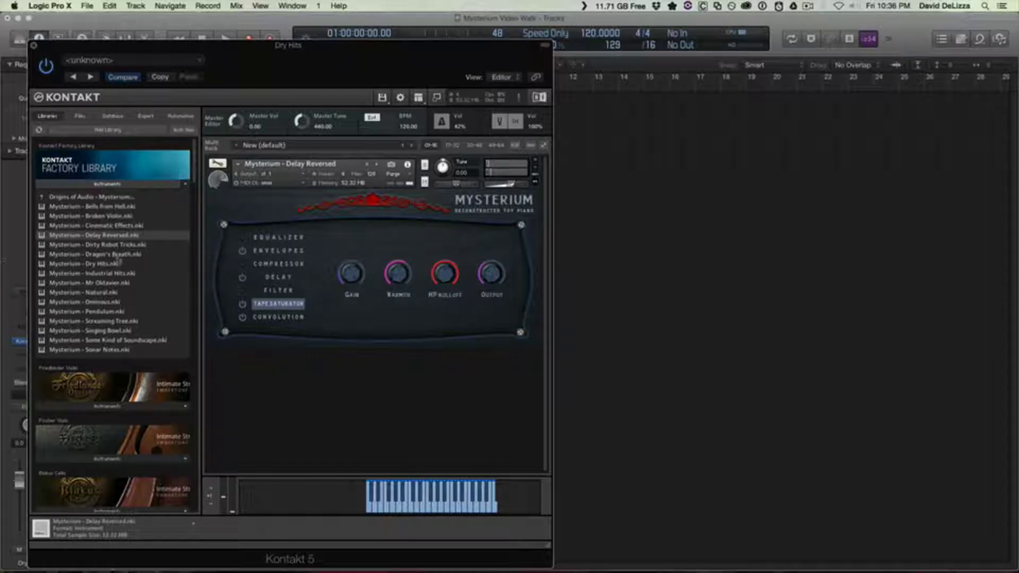
- Load Mysterium - Dirty Robot Tricks and switch on its Rotator, raising Speed, Accel Hi and Accel Lo
{"action": "double_click", "coordinate": [109, 246]}
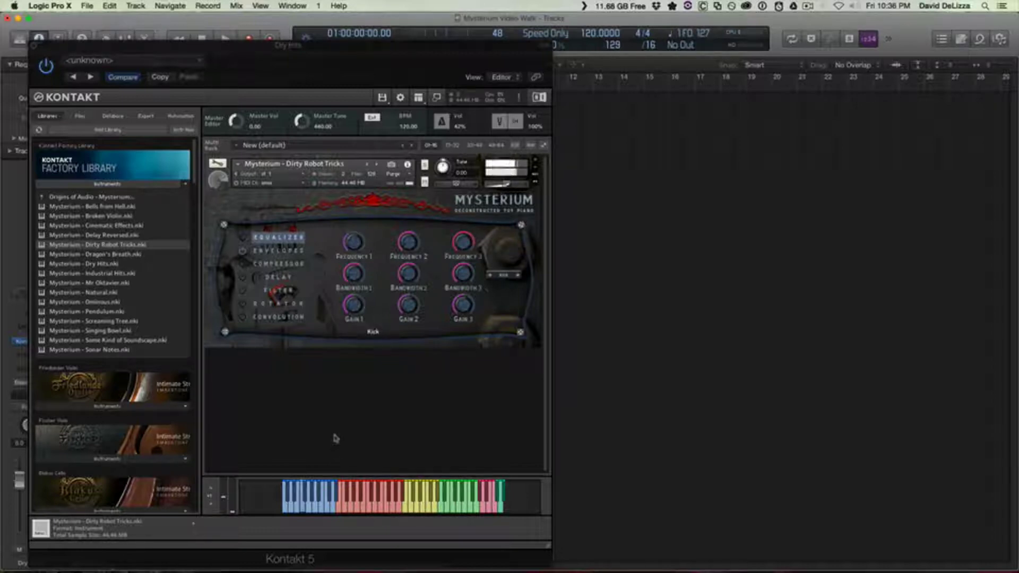
{"action": "left_click", "coordinate": [244, 315]}
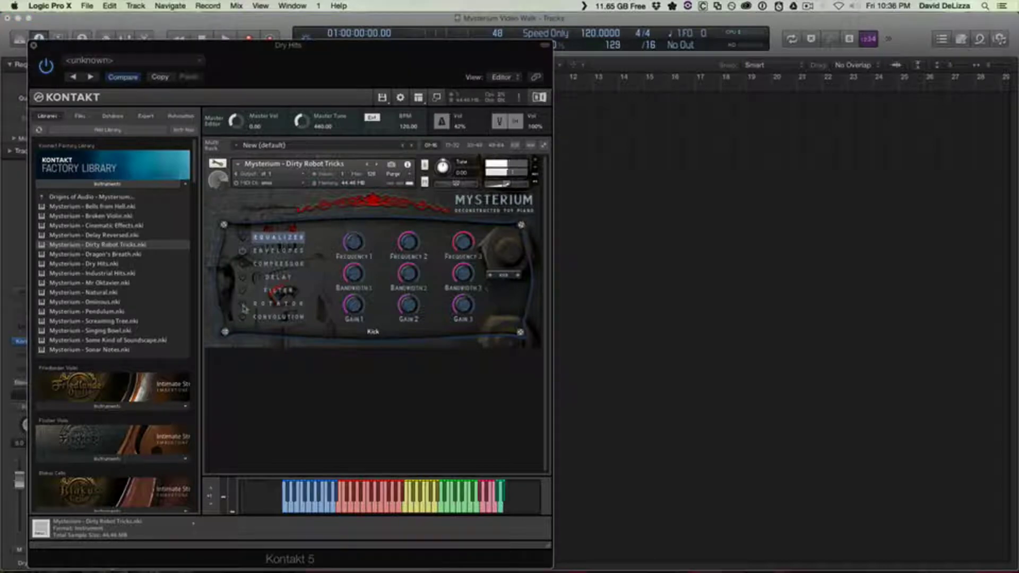
{"action": "left_click", "coordinate": [280, 304]}
{"action": "left_click_drag", "start_coordinate": [352, 262], "coordinate": [353, 249]}
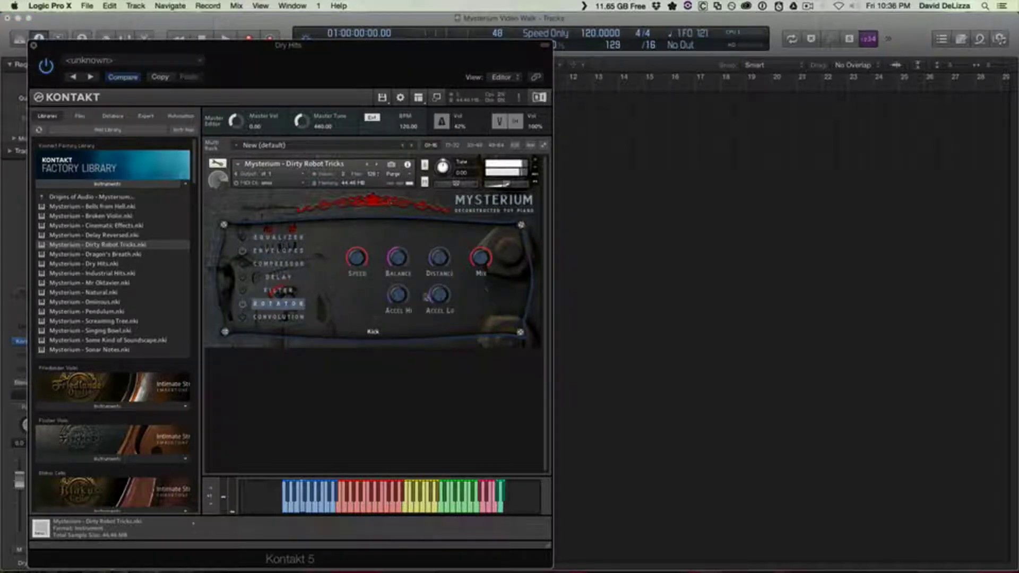
{"action": "left_click_drag", "start_coordinate": [436, 296], "coordinate": [394, 238]}
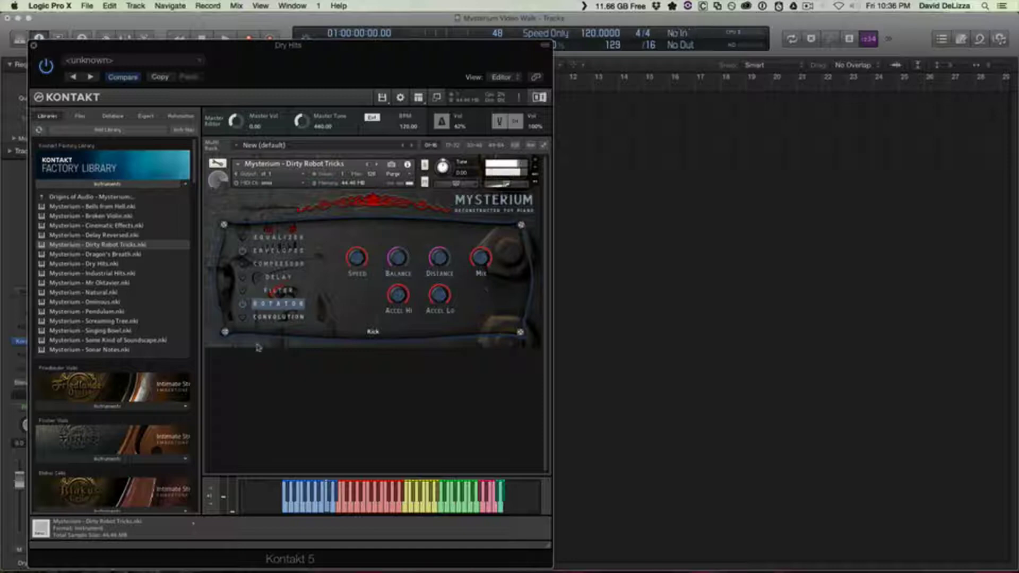
- Switch on the Convolution of Dirty Robot Tricks, try the Zipper Up impulse, then return to Hall and lower the Send level
{"action": "left_click", "coordinate": [264, 320]}
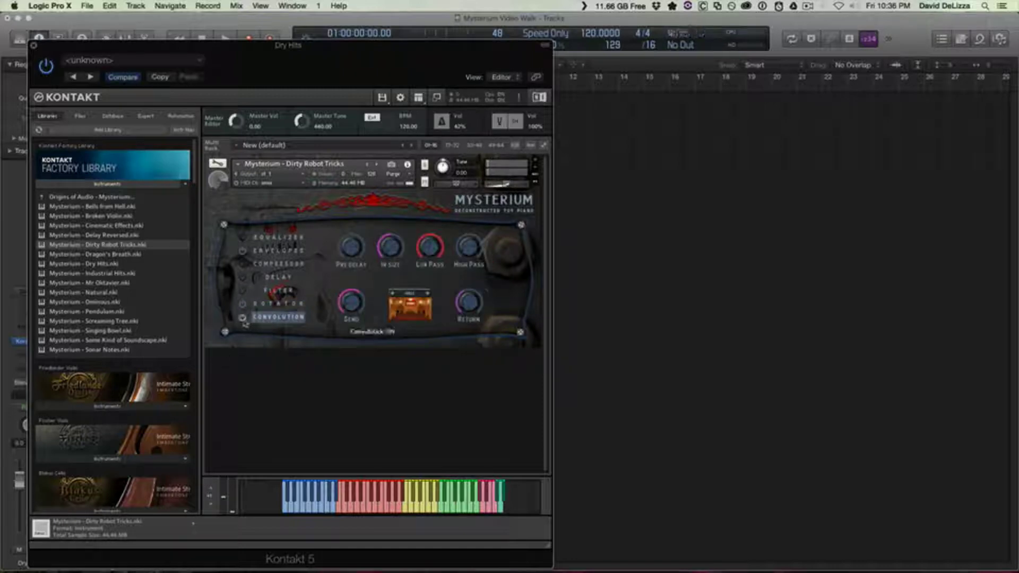
{"action": "left_click", "coordinate": [423, 294]}
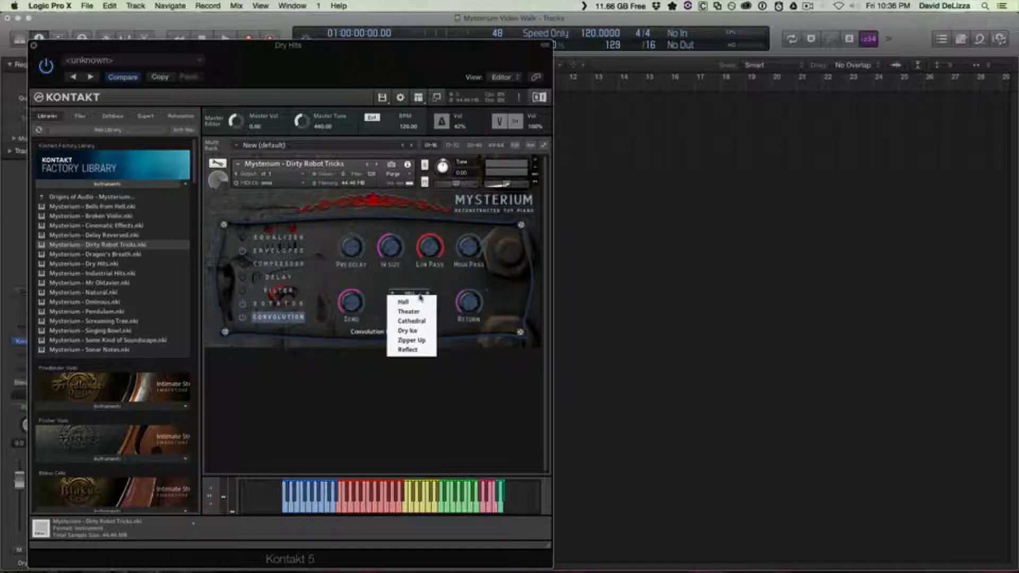
{"action": "left_click", "coordinate": [421, 341]}
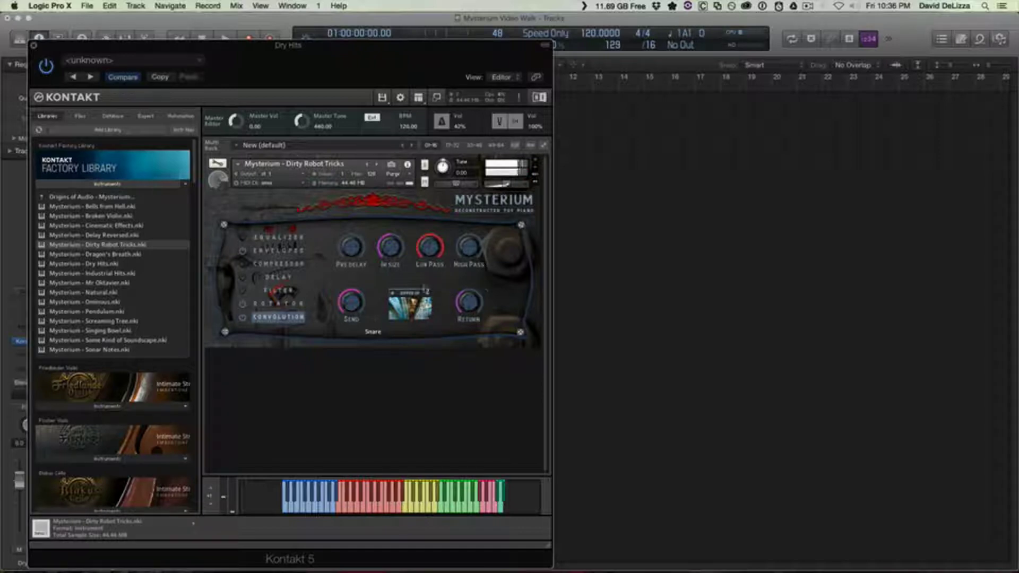
{"action": "left_click", "coordinate": [423, 291]}
{"action": "left_click", "coordinate": [412, 298]}
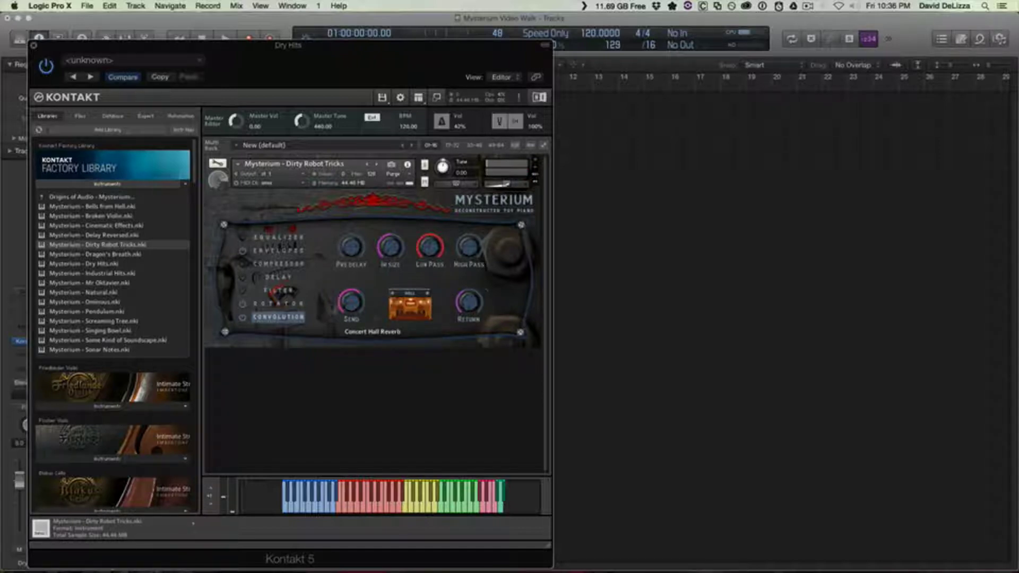
{"action": "left_click_drag", "start_coordinate": [348, 307], "coordinate": [350, 351]}
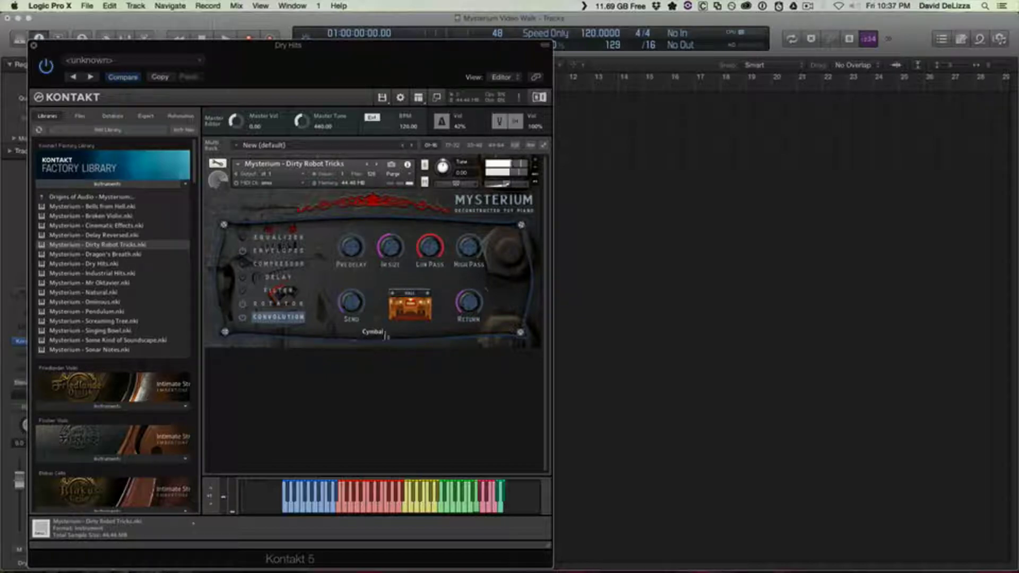
- Load Mysterium - Dragon's Breath, switch on its Convolution and open its Envelopes settings
{"action": "scroll", "coordinate": [371, 335], "scroll_direction": "down", "scroll_amount": 1}
{"action": "scroll", "coordinate": [371, 326], "scroll_direction": "down", "scroll_amount": 1}
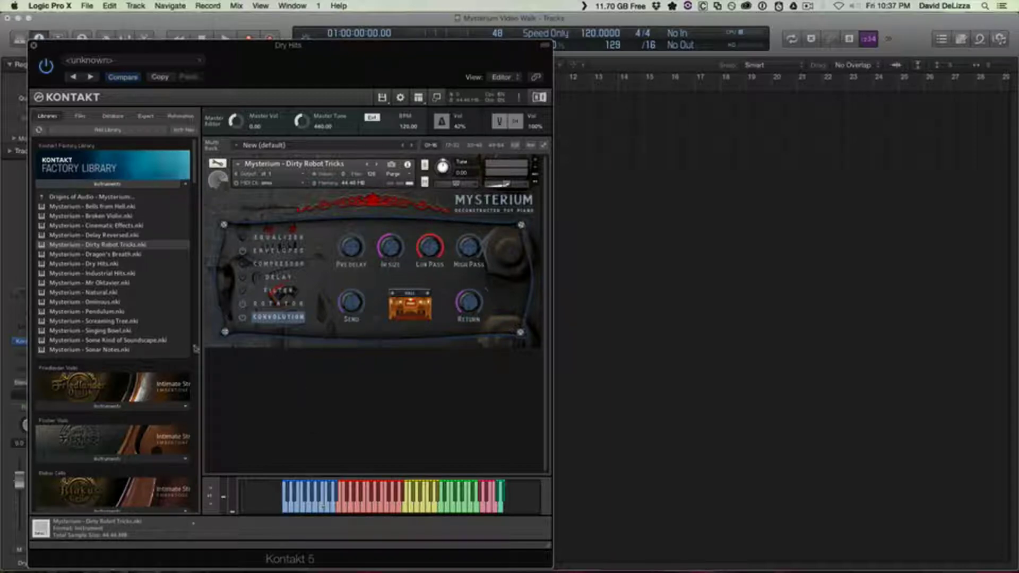
{"action": "double_click", "coordinate": [105, 255]}
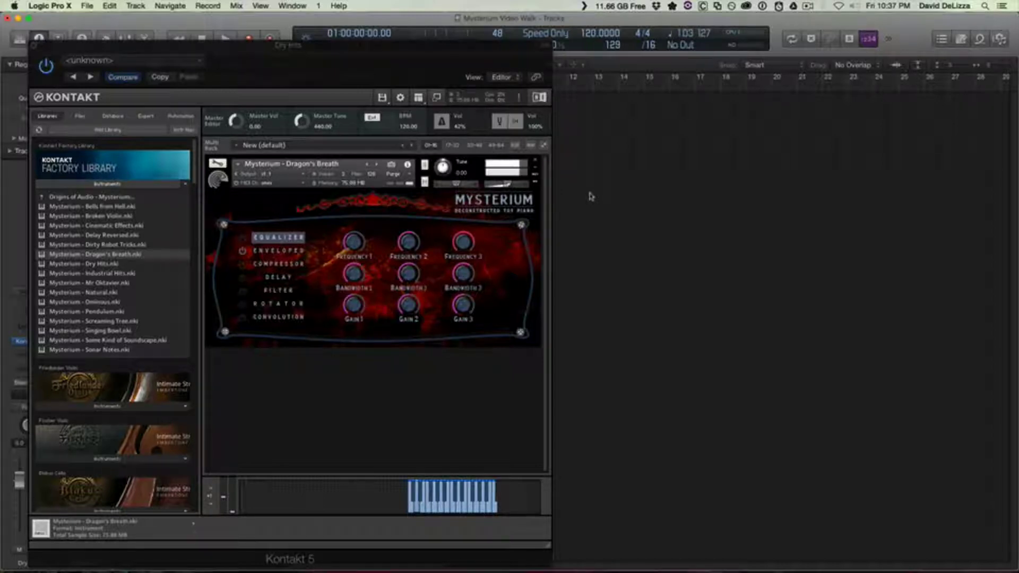
{"action": "left_click", "coordinate": [265, 317]}
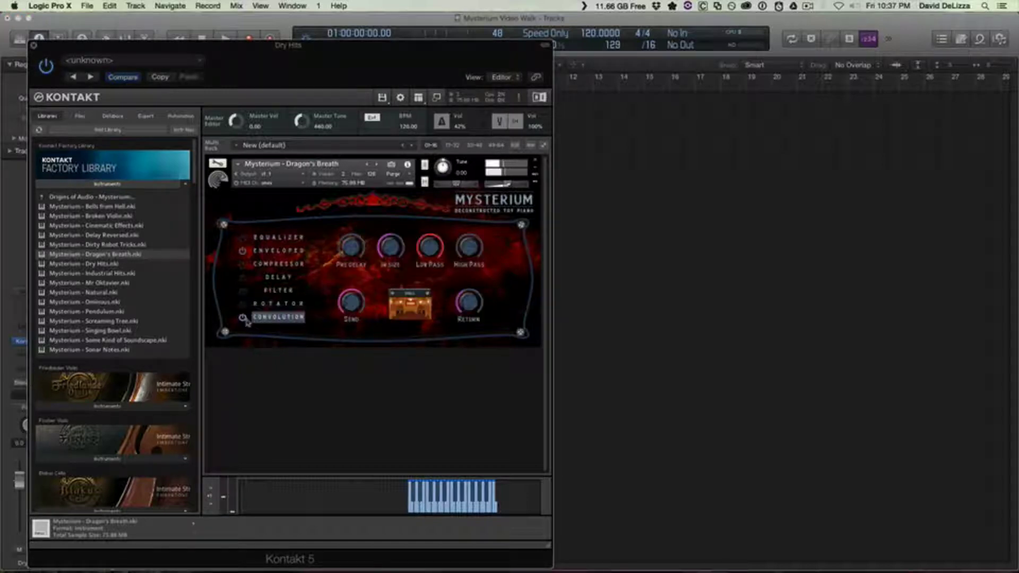
{"action": "left_click", "coordinate": [243, 318]}
{"action": "left_click", "coordinate": [279, 250]}
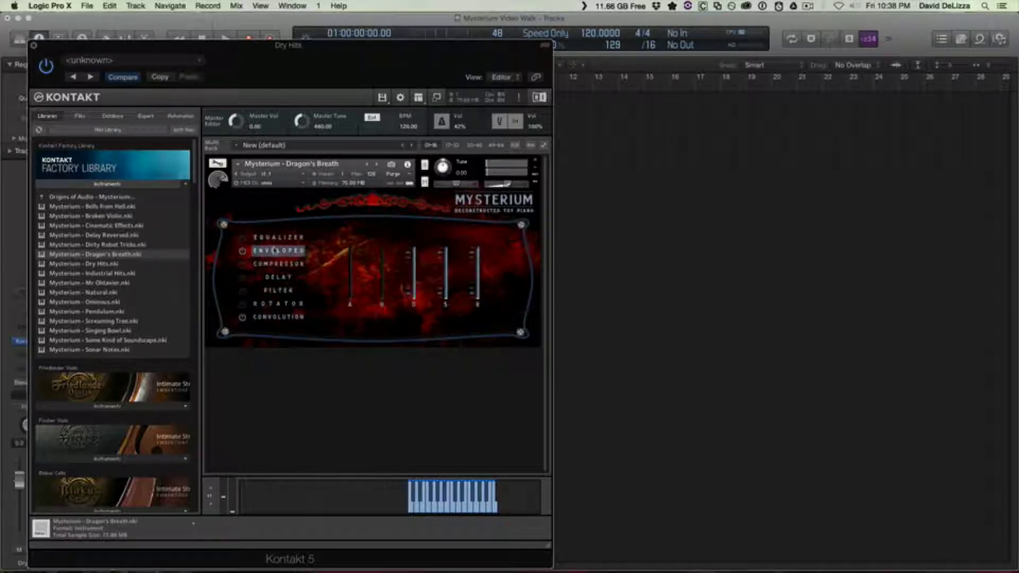
- Raise the envelope Attack of Dragon's Breath, bring it partway back down, and push the Decay to its maximum
{"action": "left_click_drag", "start_coordinate": [350, 300], "coordinate": [349, 258]}
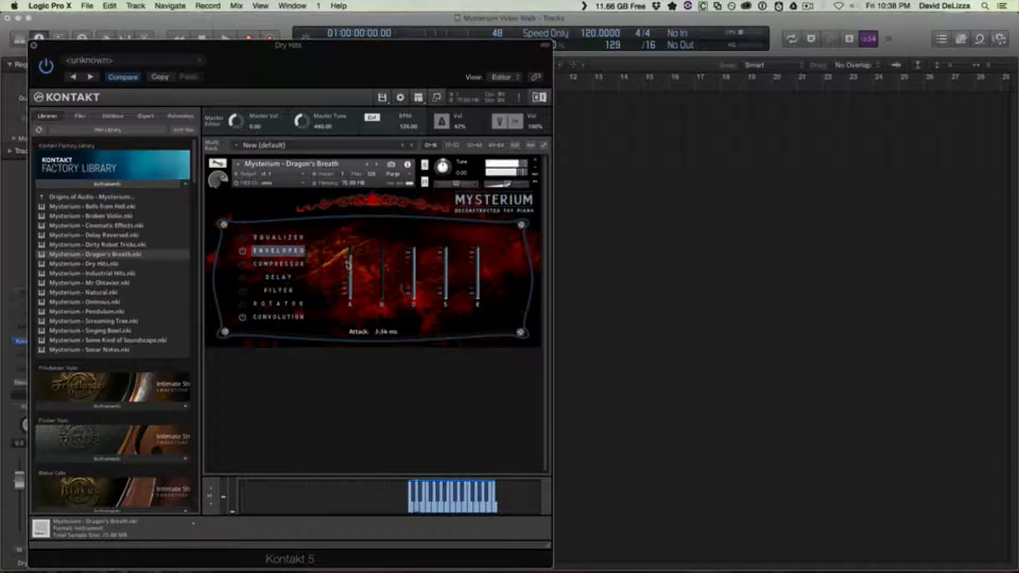
{"action": "left_click", "coordinate": [269, 259]}
{"action": "left_click", "coordinate": [269, 254]}
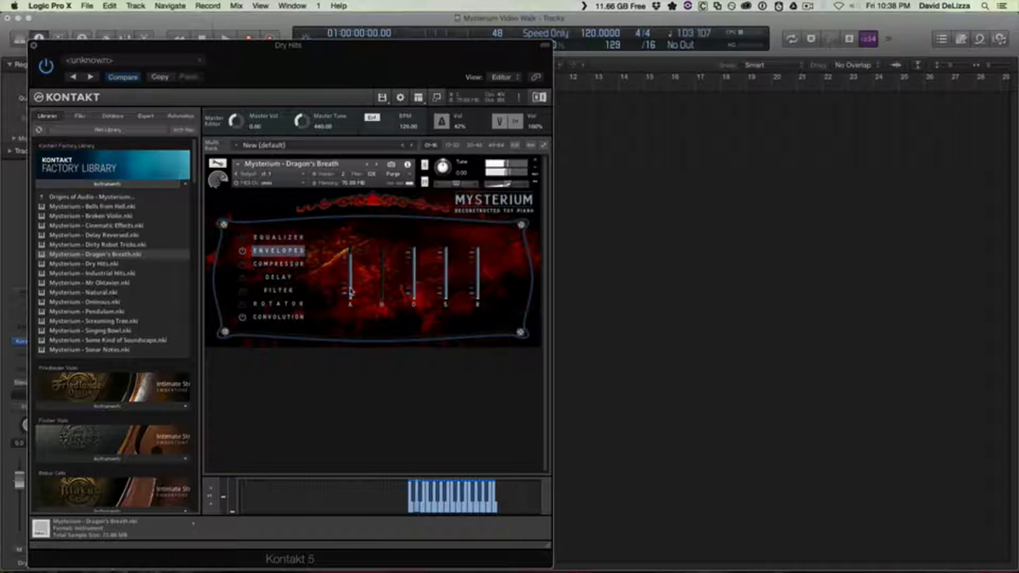
{"action": "left_click_drag", "start_coordinate": [349, 259], "coordinate": [350, 273]}
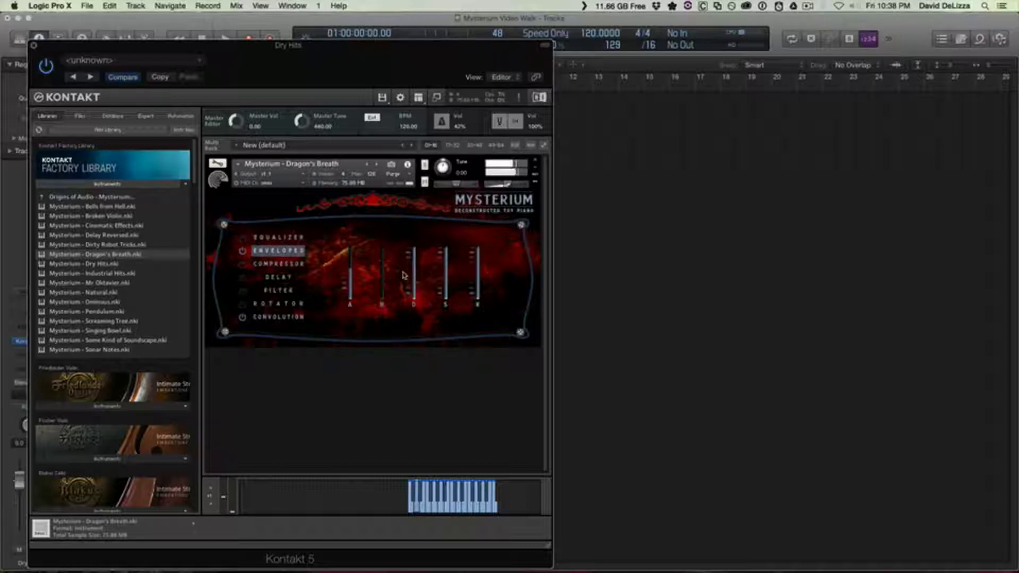
{"action": "left_click_drag", "start_coordinate": [414, 270], "coordinate": [410, 235]}
- Load Mysterium - Industrial Hits in place of Dragon's Breath and raise the instrument volume
{"action": "left_click", "coordinate": [104, 274]}
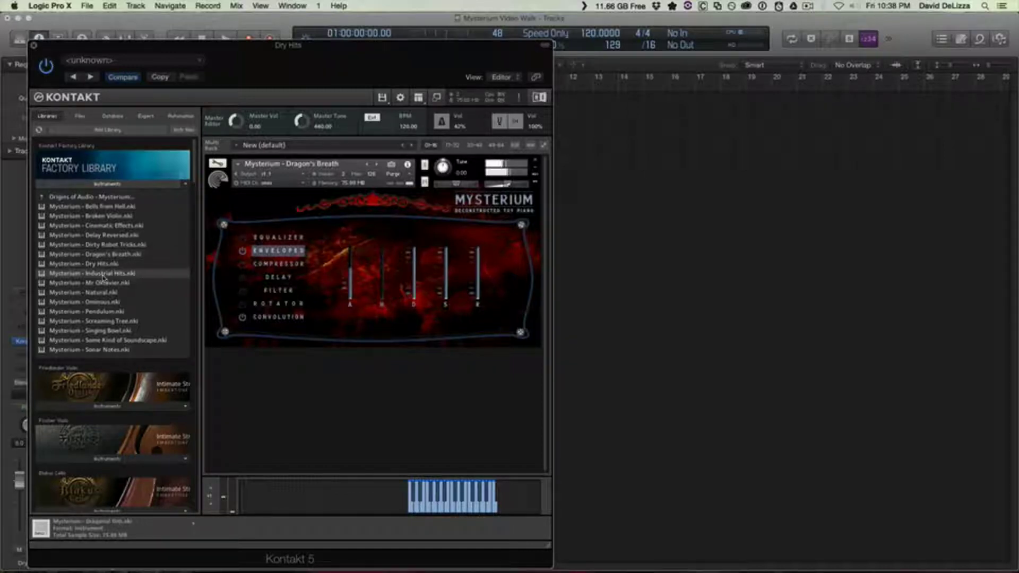
{"action": "left_click_drag", "start_coordinate": [103, 276], "coordinate": [254, 281]}
{"action": "left_click", "coordinate": [587, 196]}
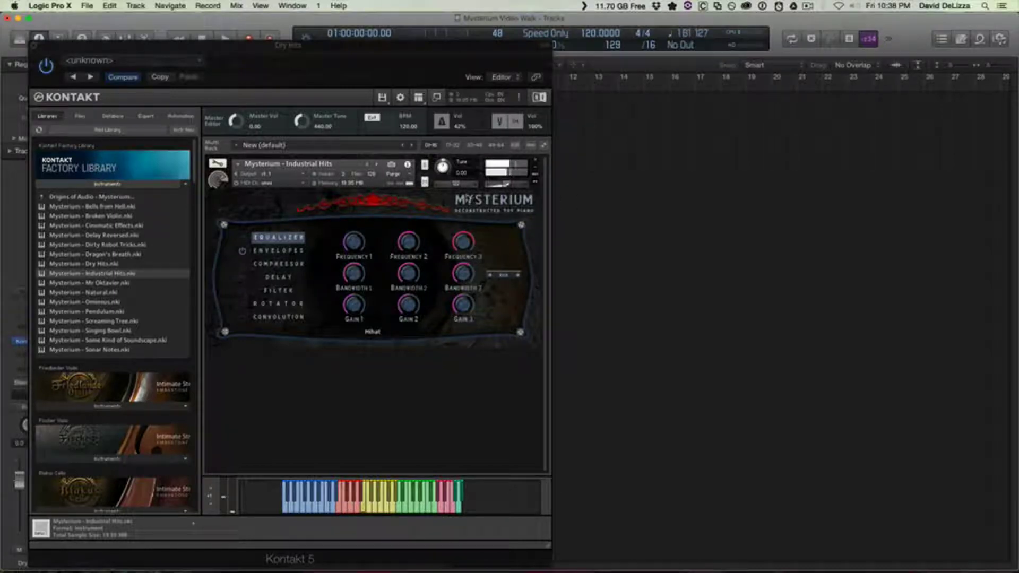
{"action": "left_click", "coordinate": [508, 190]}
{"action": "left_click_drag", "start_coordinate": [508, 189], "coordinate": [512, 191]}
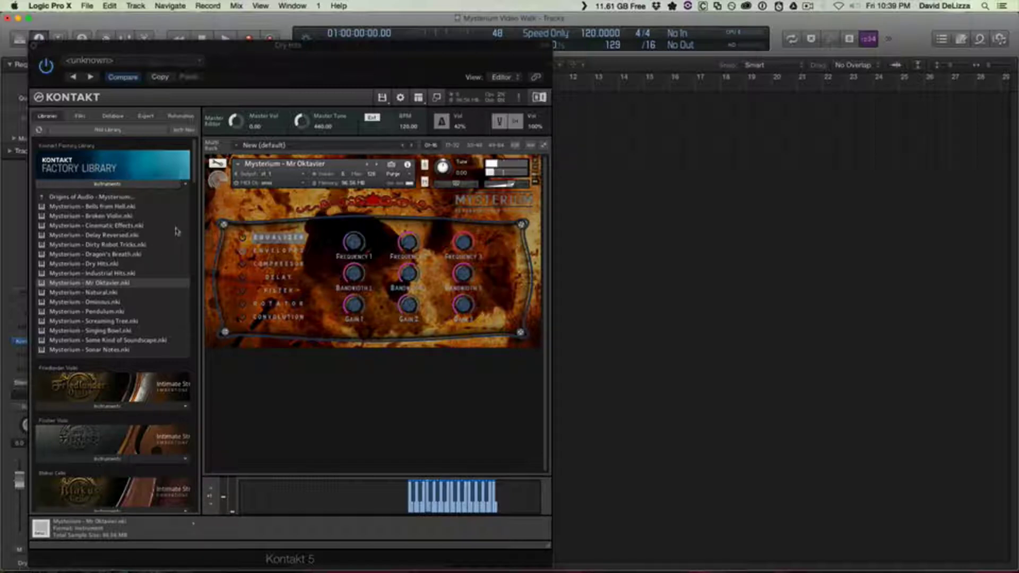
- Load Mysterium - Ominous at a higher volume and switch on its Rotator, Convolution and Delay effects
{"action": "left_click_drag", "start_coordinate": [98, 303], "coordinate": [238, 279]}
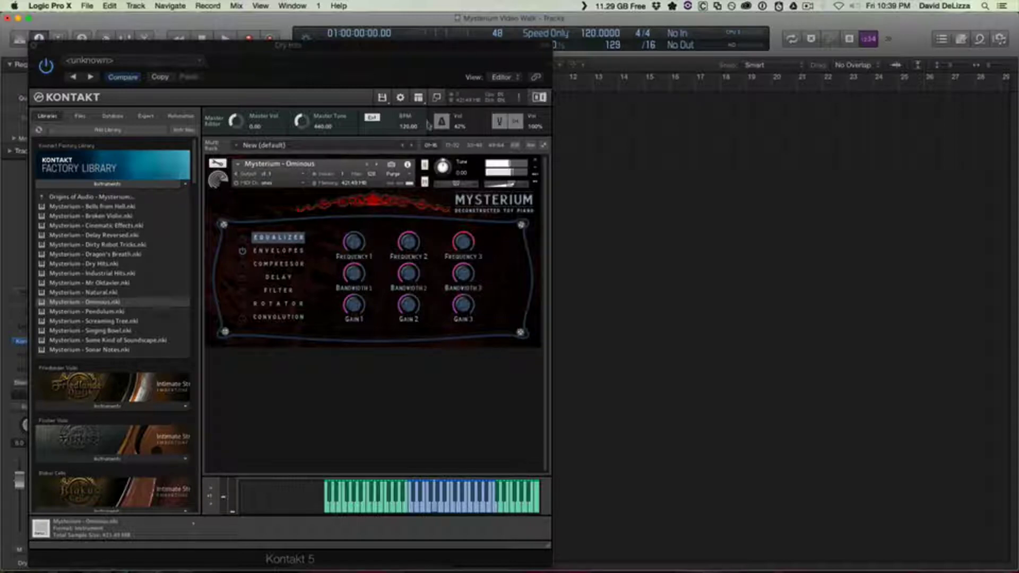
{"action": "left_click", "coordinate": [514, 189]}
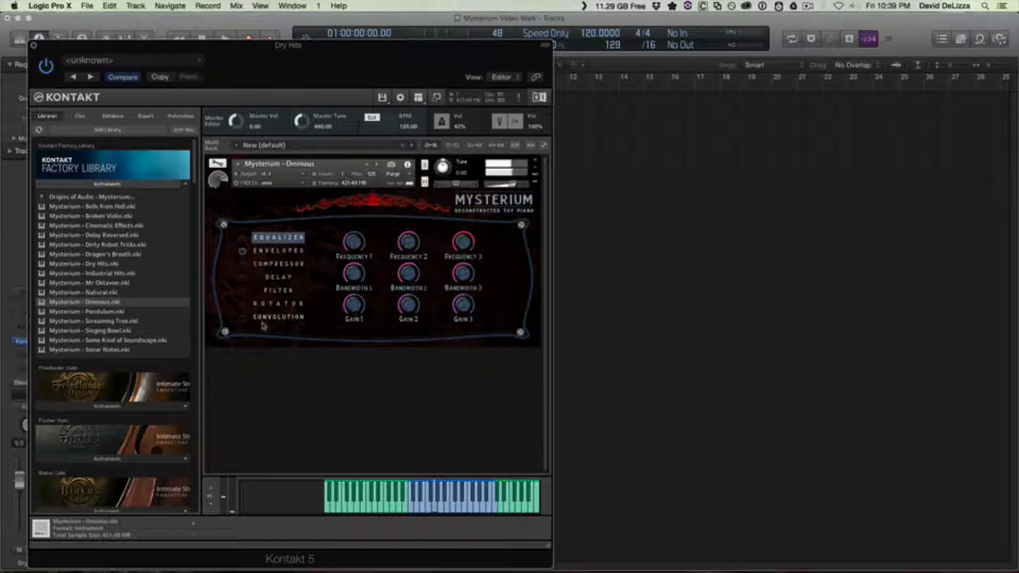
{"action": "left_click", "coordinate": [263, 303]}
{"action": "left_click", "coordinate": [243, 304]}
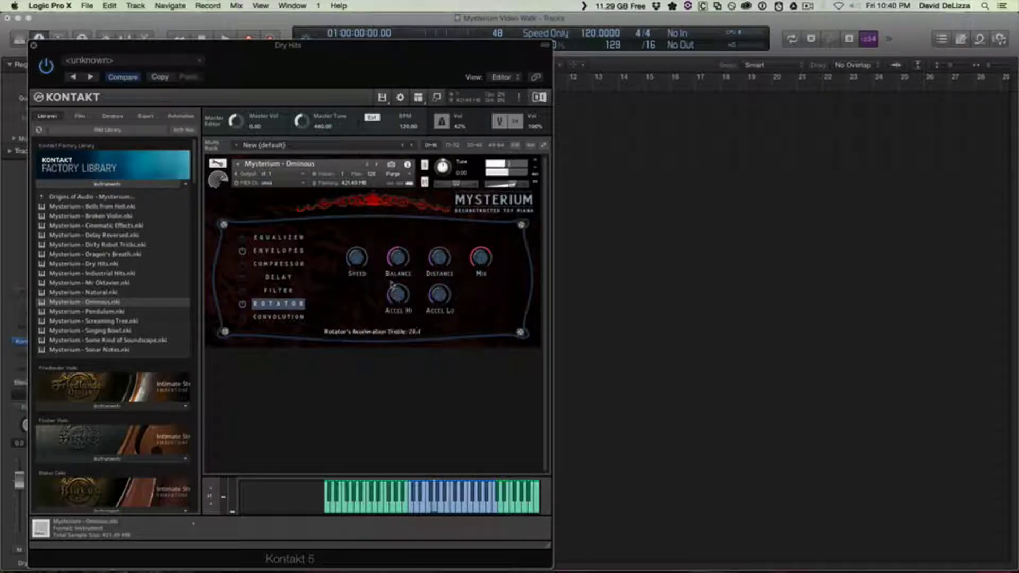
{"action": "left_click", "coordinate": [242, 318]}
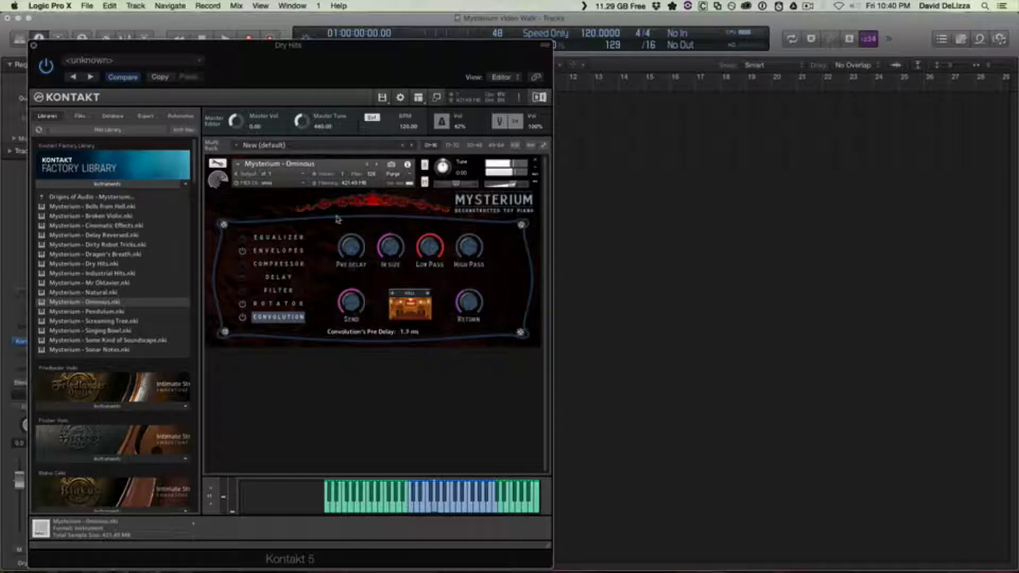
{"action": "left_click", "coordinate": [276, 278]}
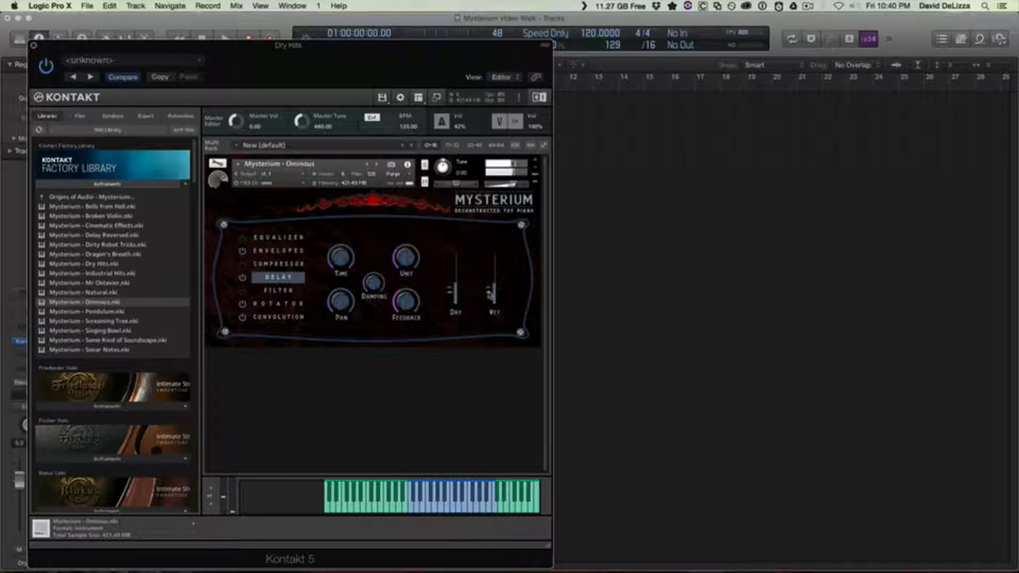
- Load Mysterium - Pendulum, switch on its Convolution and turn the Rotator back off
{"action": "left_click", "coordinate": [108, 313]}
{"action": "left_click_drag", "start_coordinate": [108, 313], "coordinate": [259, 315]}
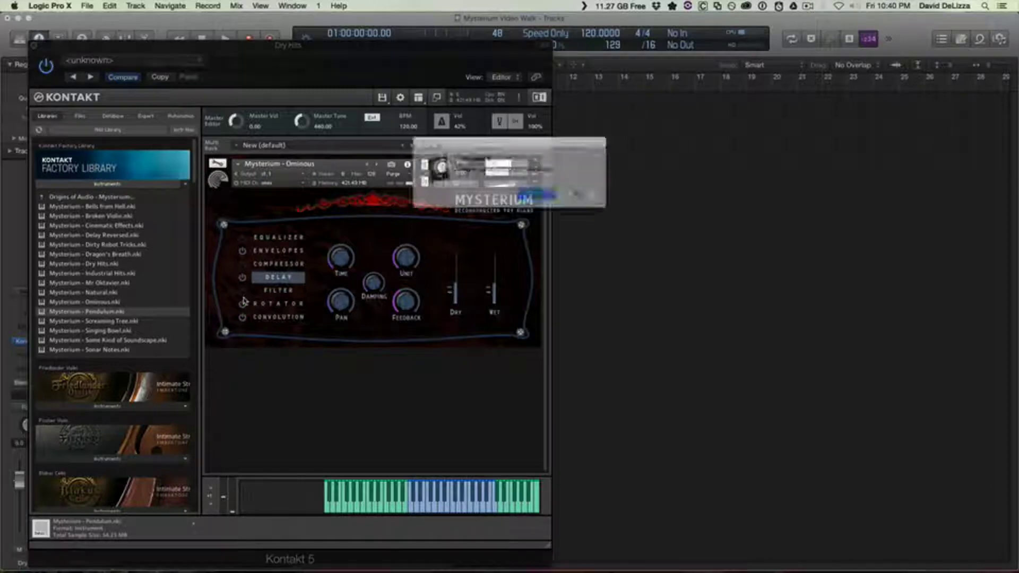
{"action": "left_click", "coordinate": [590, 198]}
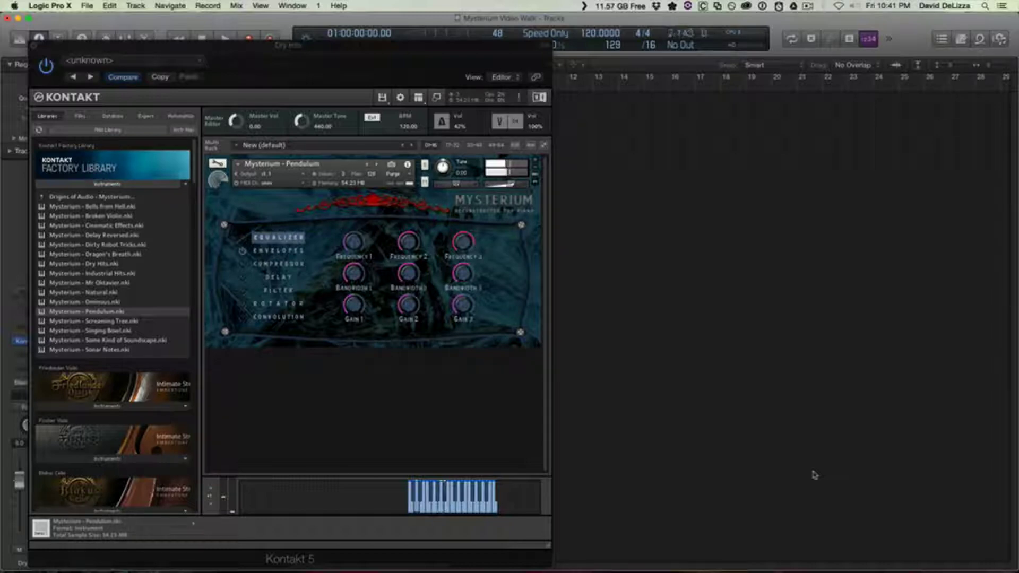
{"action": "left_click", "coordinate": [249, 319]}
{"action": "left_click", "coordinate": [244, 318]}
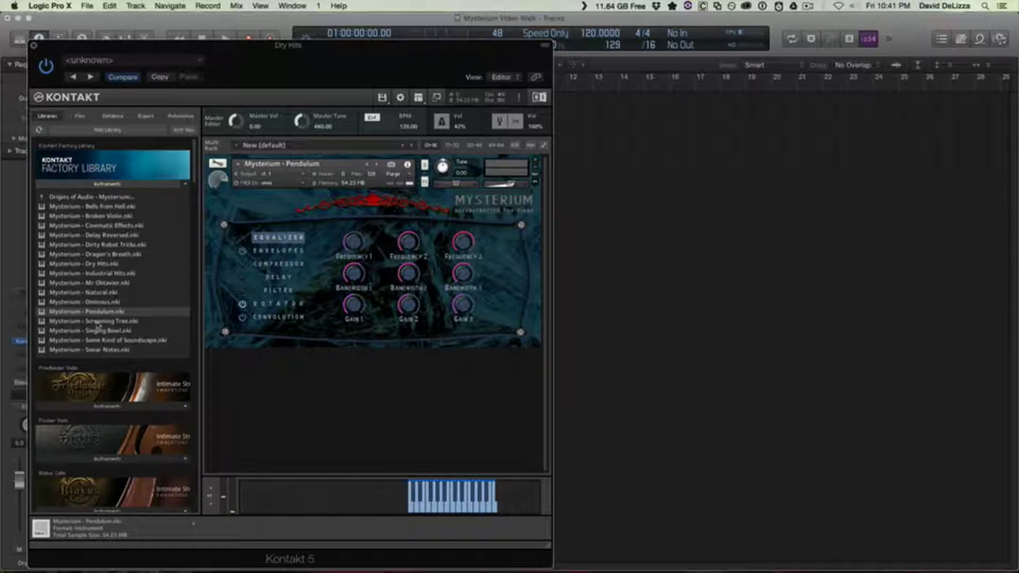
{"action": "left_click", "coordinate": [242, 304]}
- Load Mysterium - Screaming Tree in place of Pendulum and switch on its Convolution
{"action": "left_click_drag", "start_coordinate": [93, 321], "coordinate": [269, 317]}
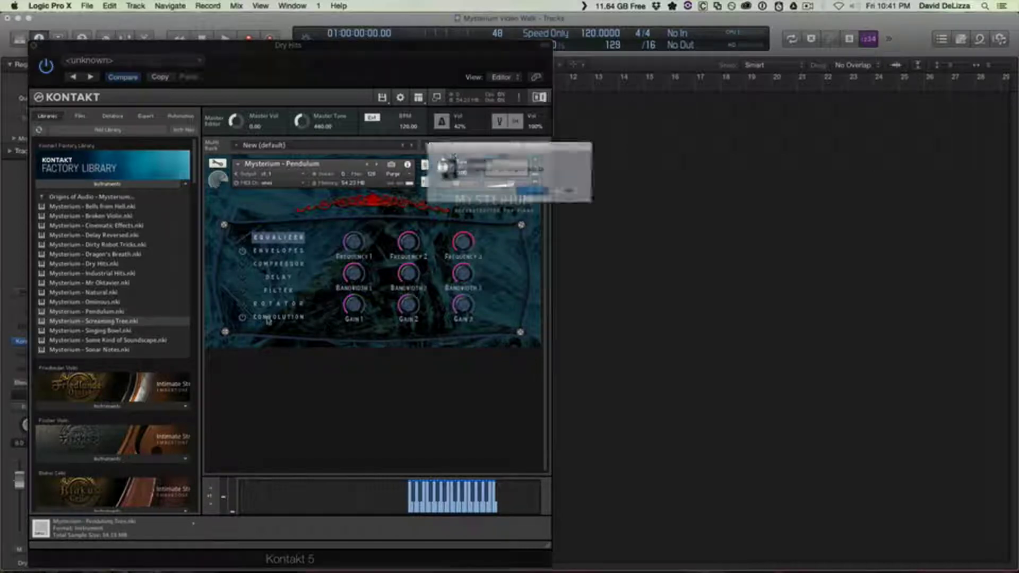
{"action": "left_click", "coordinate": [590, 198]}
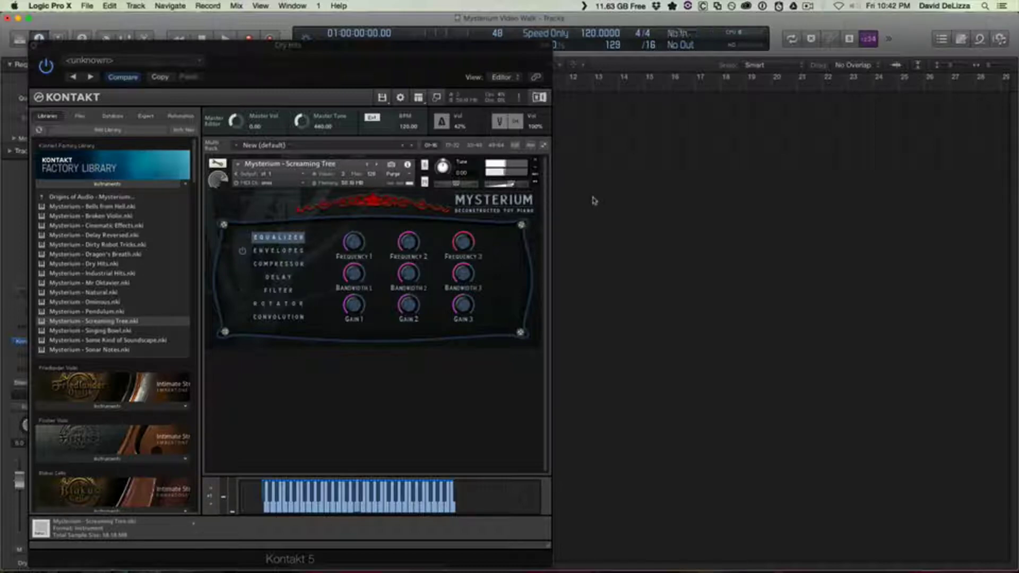
{"action": "left_click", "coordinate": [243, 318]}
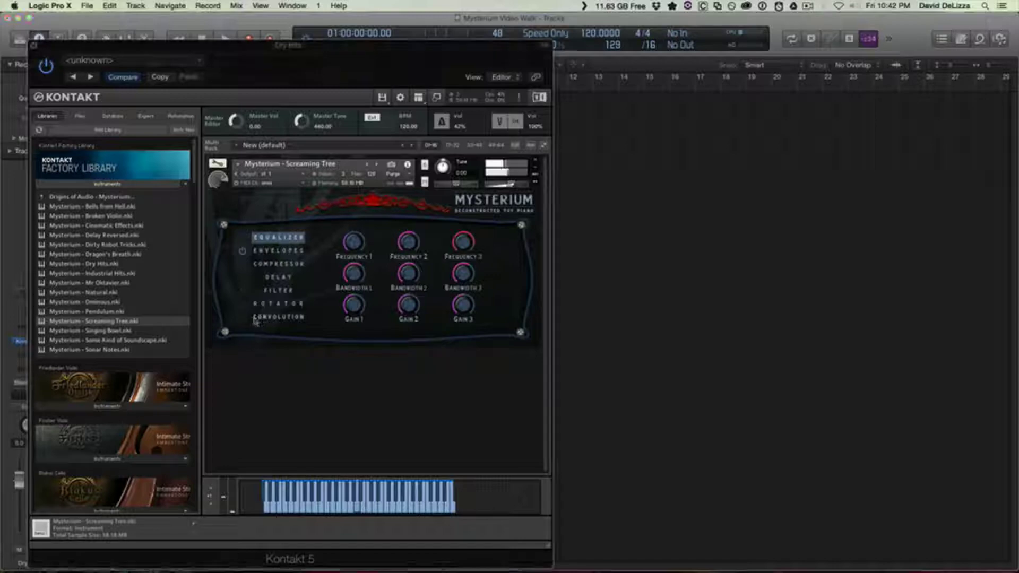
{"action": "left_click", "coordinate": [268, 318]}
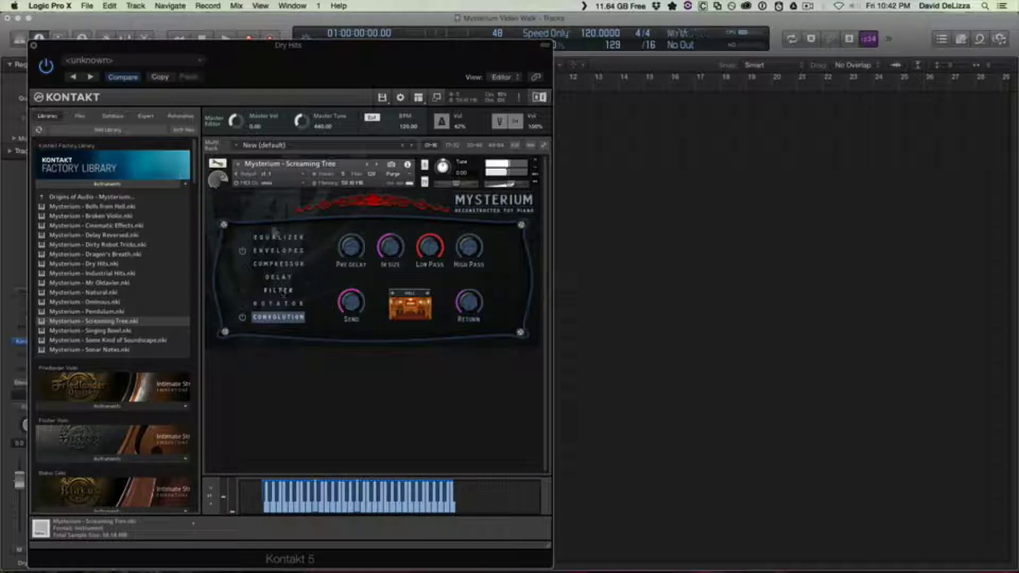
- Switch on the Equalizer of Screaming Tree and adjust its high-band gain
{"action": "left_click", "coordinate": [271, 236]}
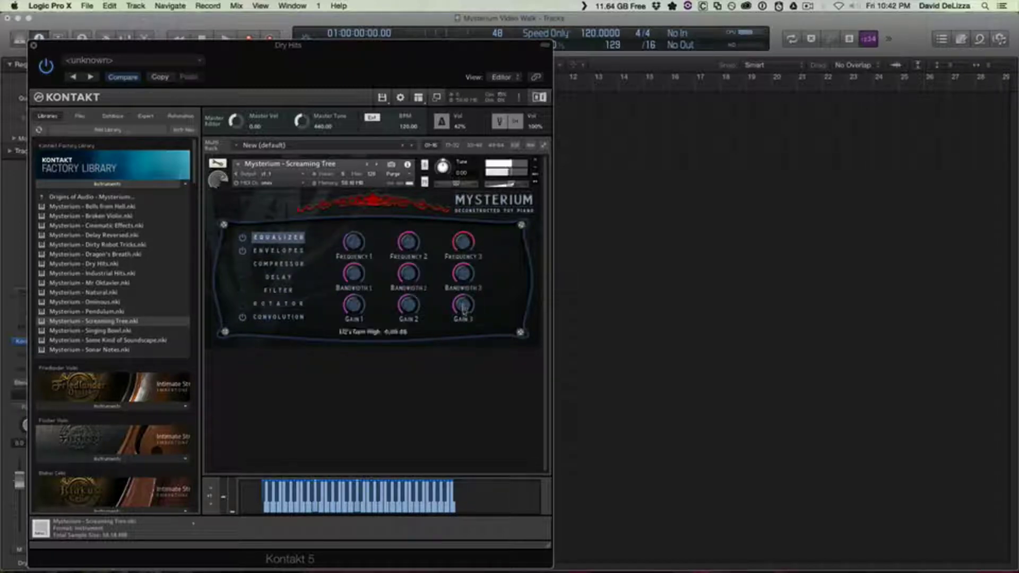
{"action": "mouse_move", "coordinate": [463, 321]}
{"action": "mouse_move", "coordinate": [460, 274]}
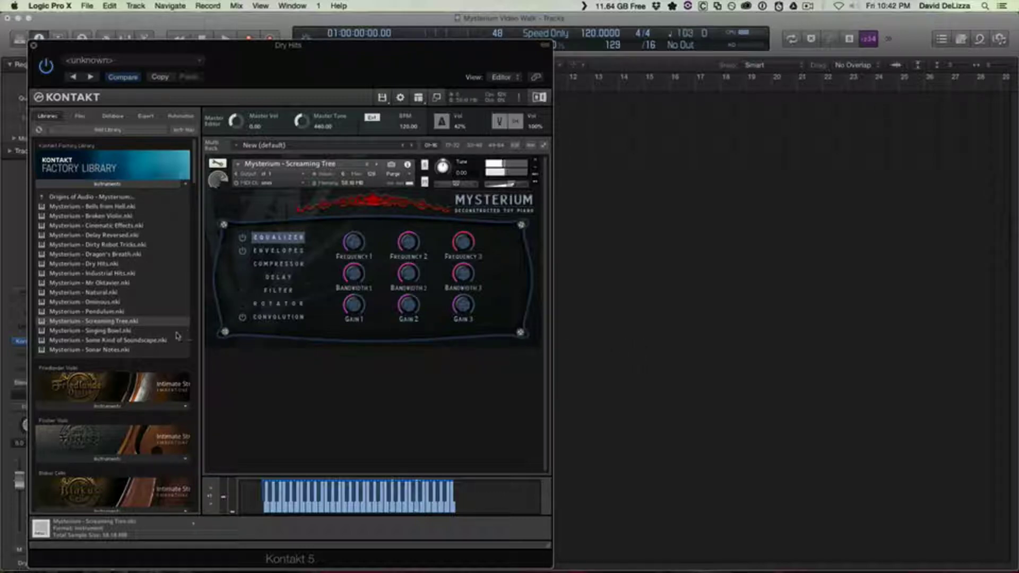
- Load Mysterium - Singing Bowl and switch on its Convolution with the Dry Ice impulse
{"action": "left_click_drag", "start_coordinate": [114, 331], "coordinate": [230, 305]}
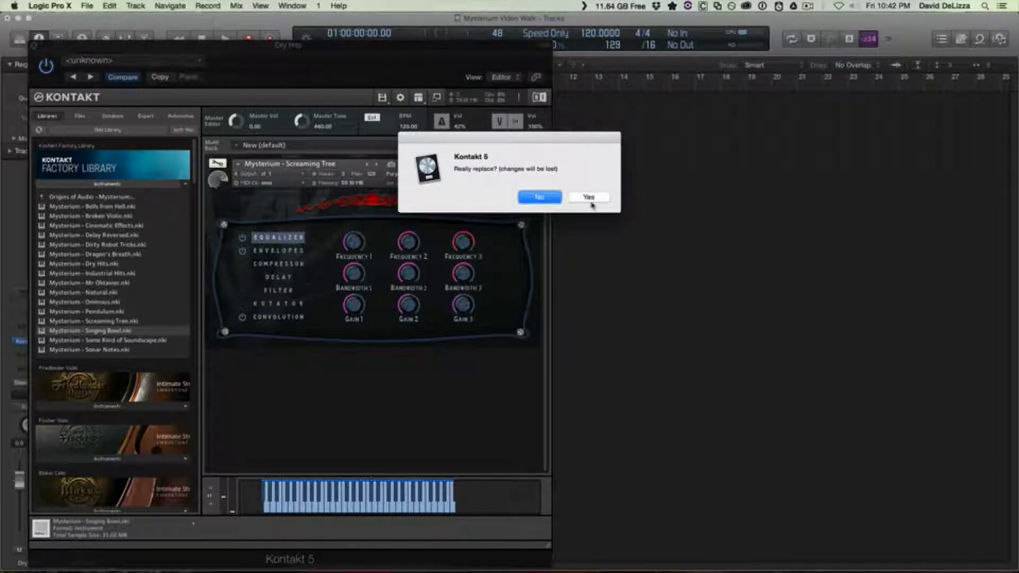
{"action": "left_click", "coordinate": [594, 200]}
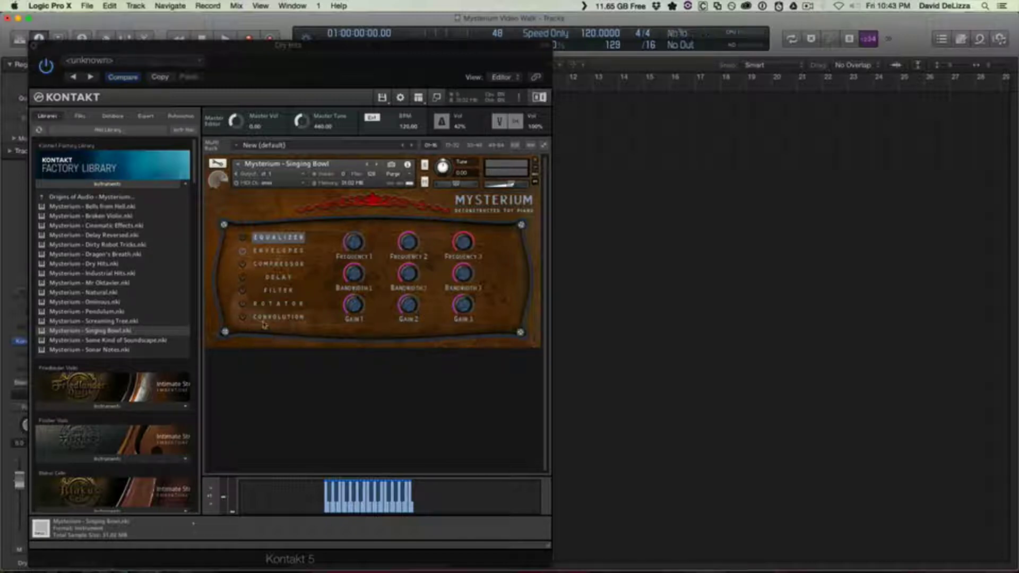
{"action": "left_click", "coordinate": [242, 317]}
{"action": "left_click", "coordinate": [268, 318]}
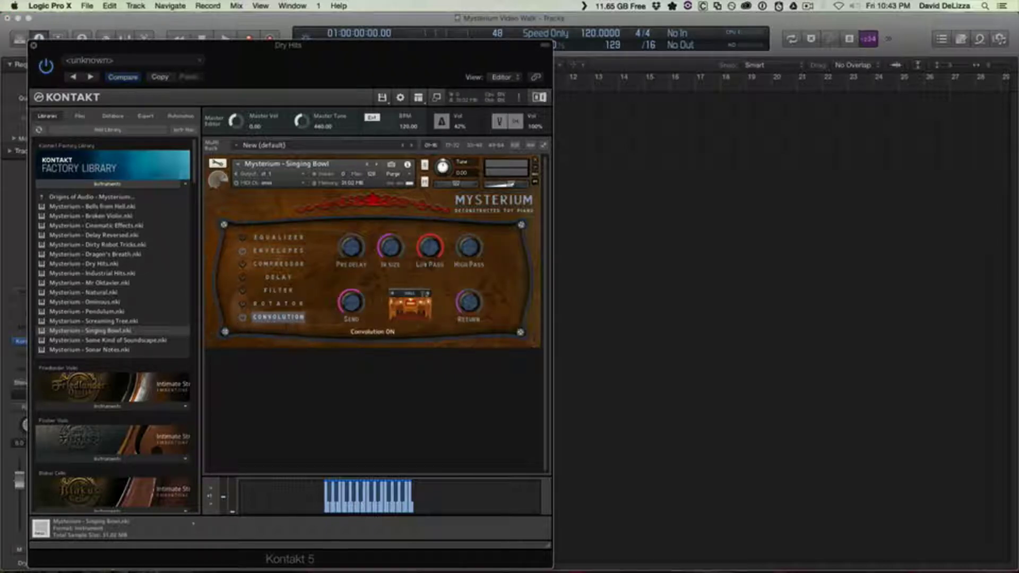
{"action": "left_click", "coordinate": [422, 296]}
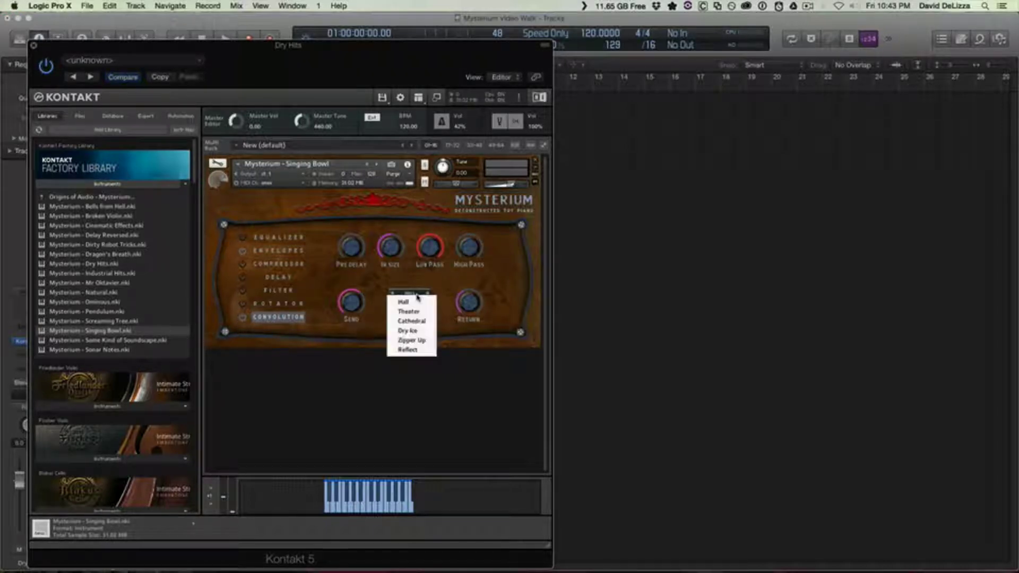
{"action": "left_click", "coordinate": [421, 331]}
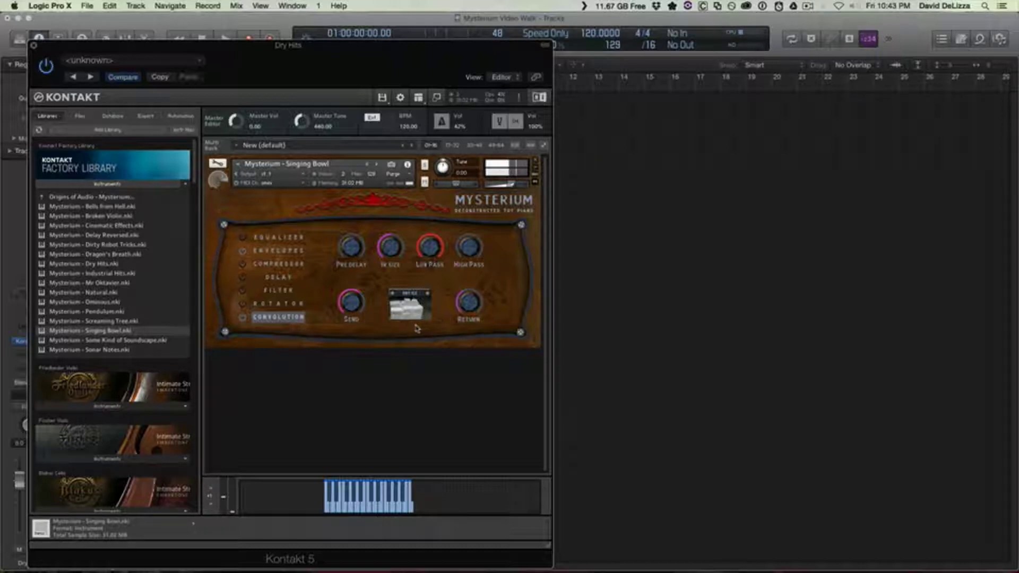
- Load Mysterium - Some Kind of Soundscape and open its Envelopes settings
{"action": "key", "text": "Down"}
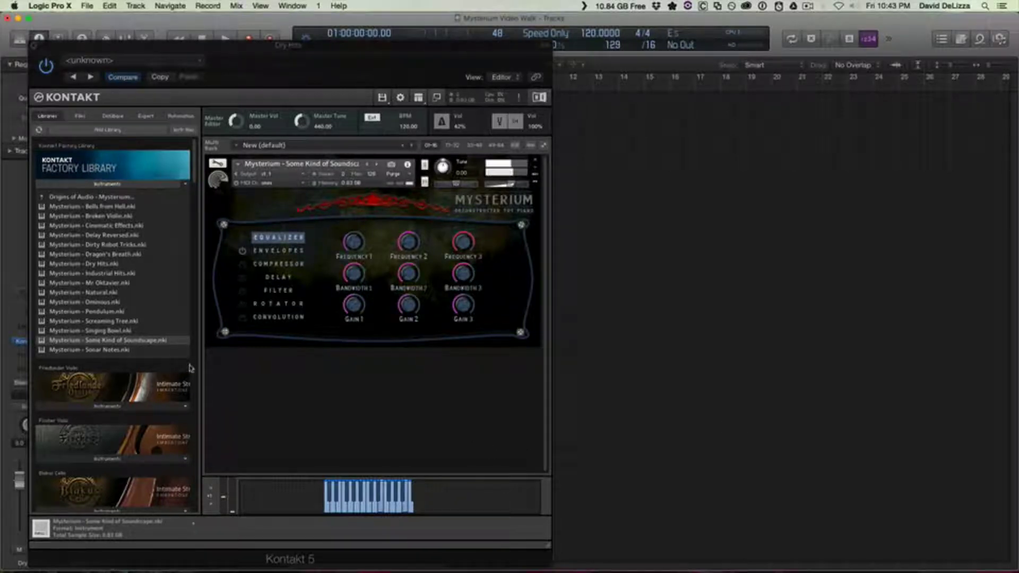
{"action": "left_click", "coordinate": [267, 255]}
{"action": "left_click", "coordinate": [268, 252]}
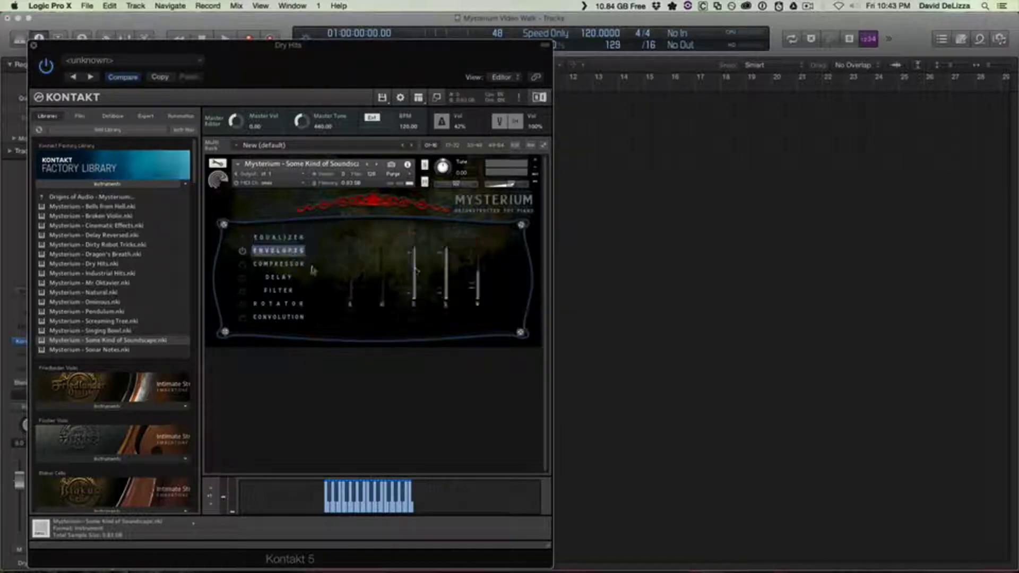
- Raise the envelope Release of Some Kind of Soundscape to maximum, ease it back slightly, and switch on the Convolution
{"action": "mouse_move", "coordinate": [477, 286]}
{"action": "left_click_drag", "start_coordinate": [477, 287], "coordinate": [478, 223]}
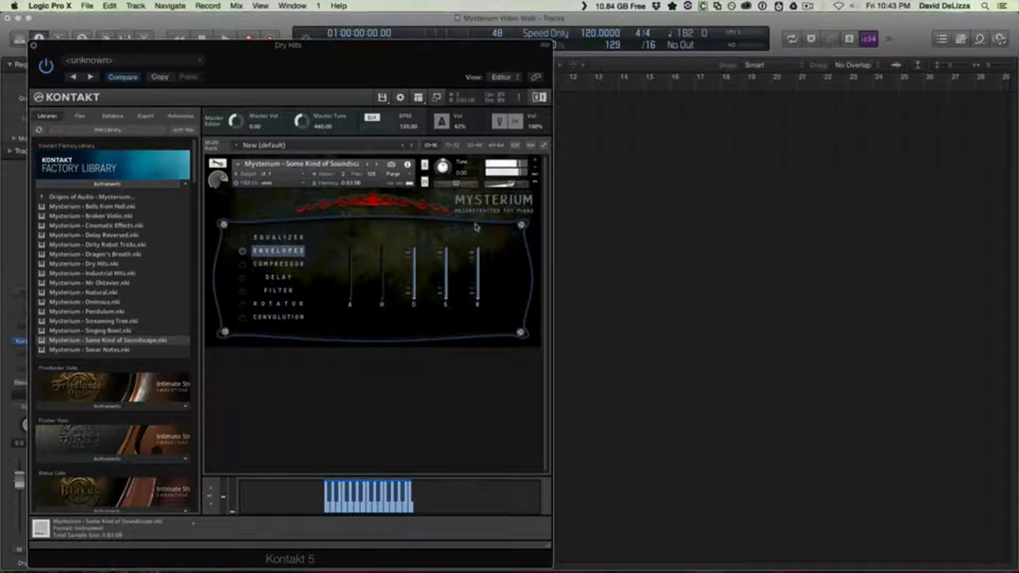
{"action": "left_click_drag", "start_coordinate": [479, 253], "coordinate": [479, 274]}
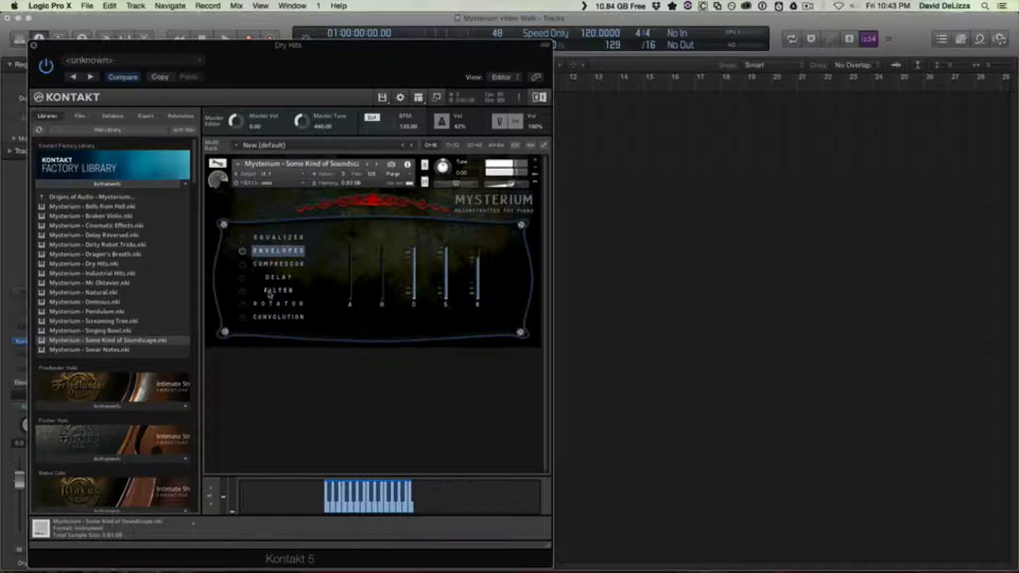
{"action": "left_click", "coordinate": [278, 317]}
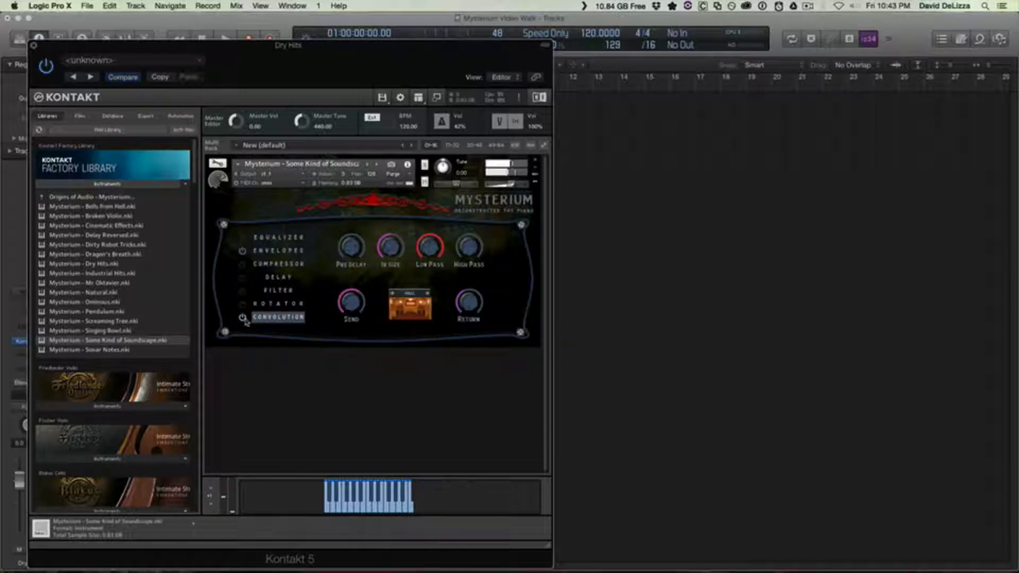
- Load Mysterium - Sonar Notes at a higher volume and switch on its Convolution
{"action": "left_click", "coordinate": [128, 350]}
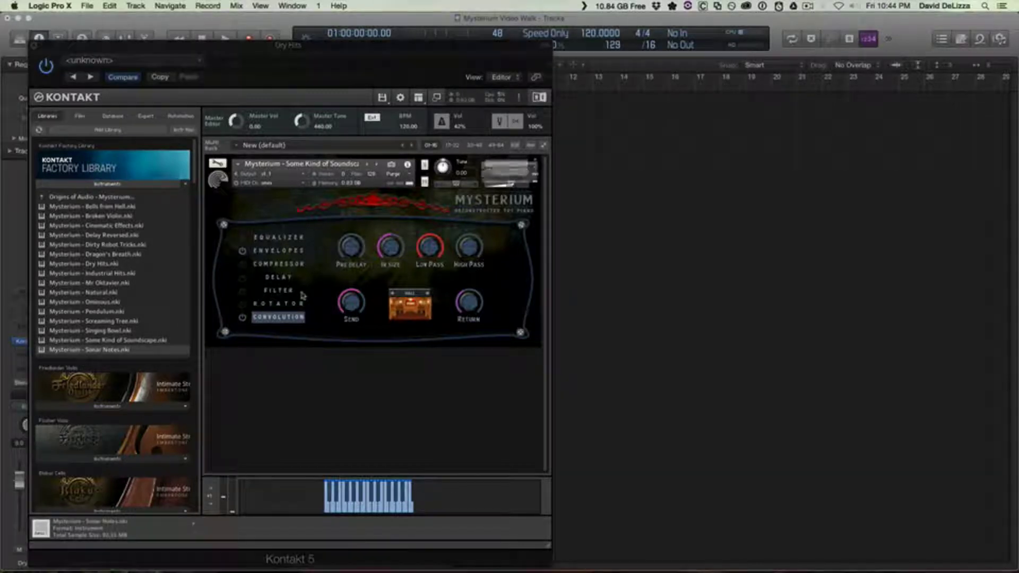
{"action": "left_click", "coordinate": [593, 198]}
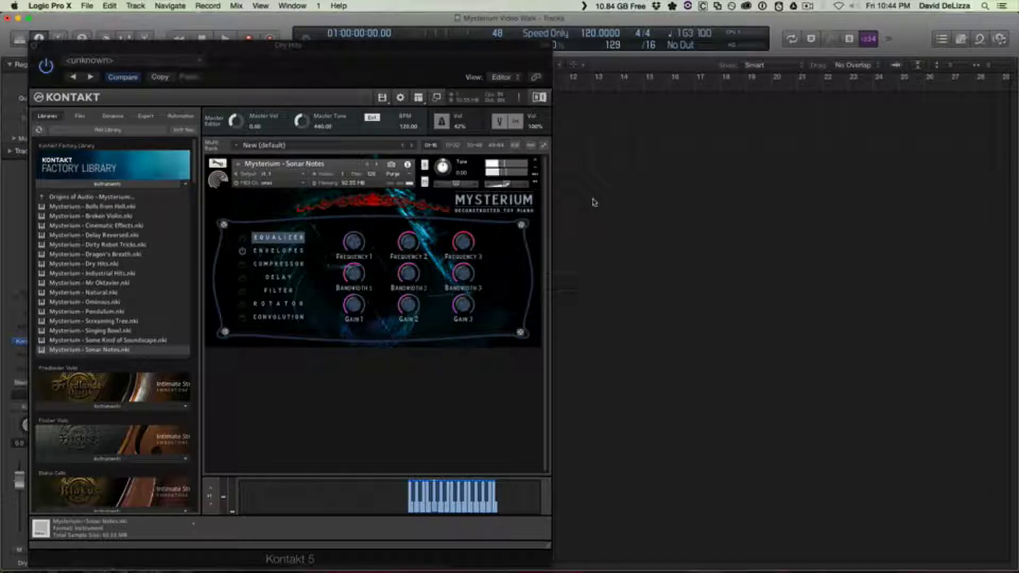
{"action": "left_click", "coordinate": [509, 191]}
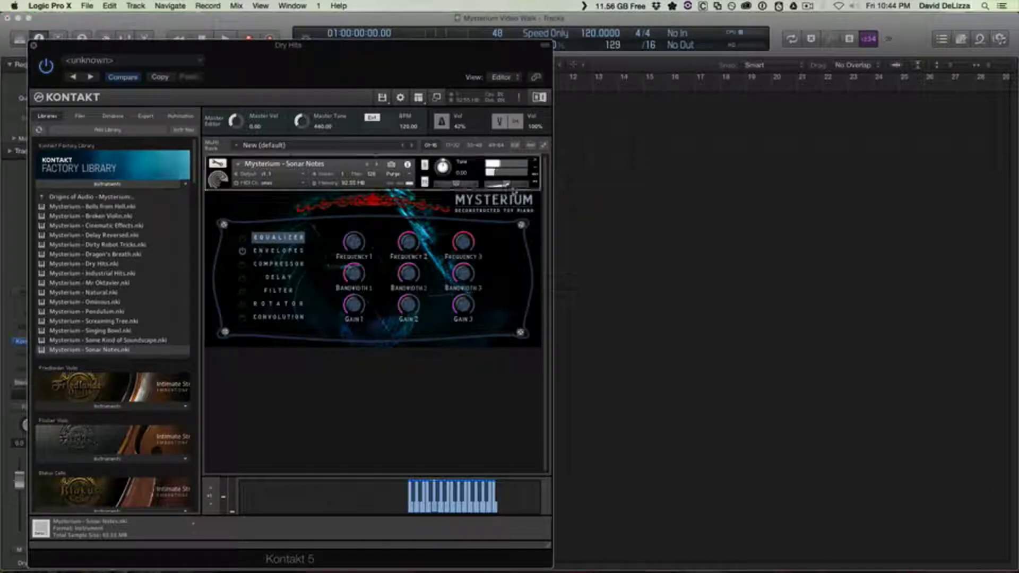
{"action": "left_click", "coordinate": [509, 187]}
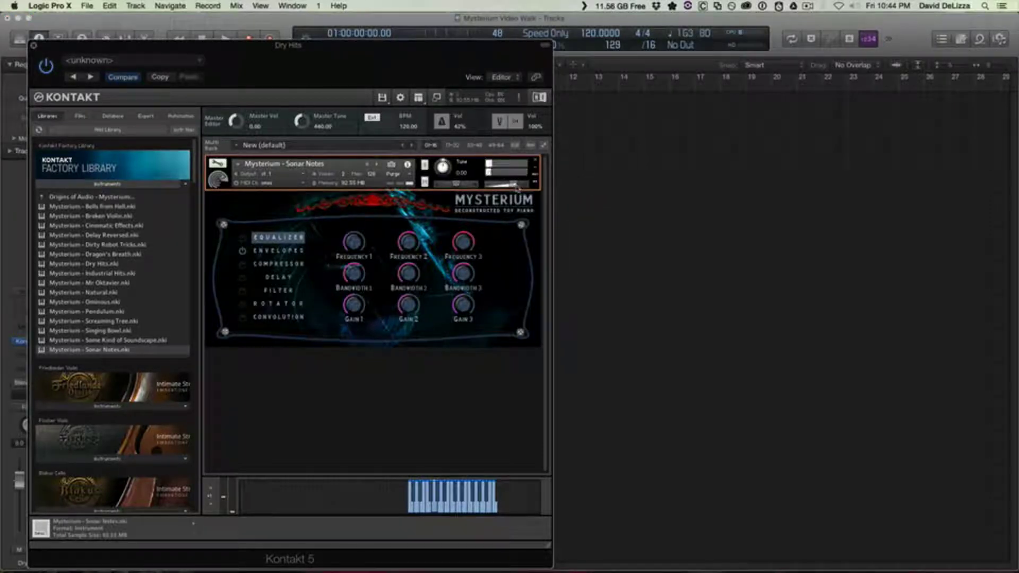
{"action": "left_click", "coordinate": [257, 317]}
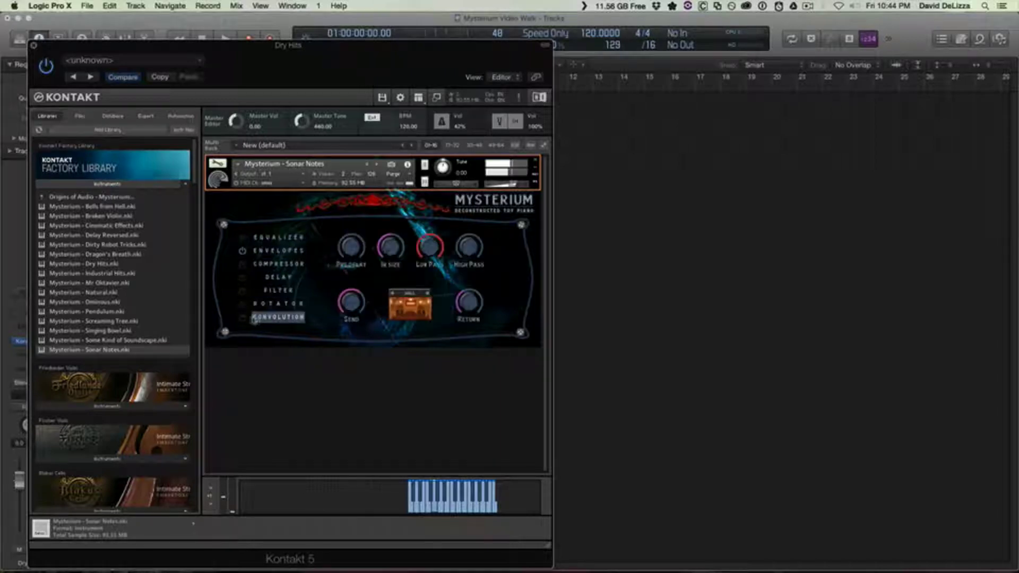
{"action": "left_click", "coordinate": [242, 317]}
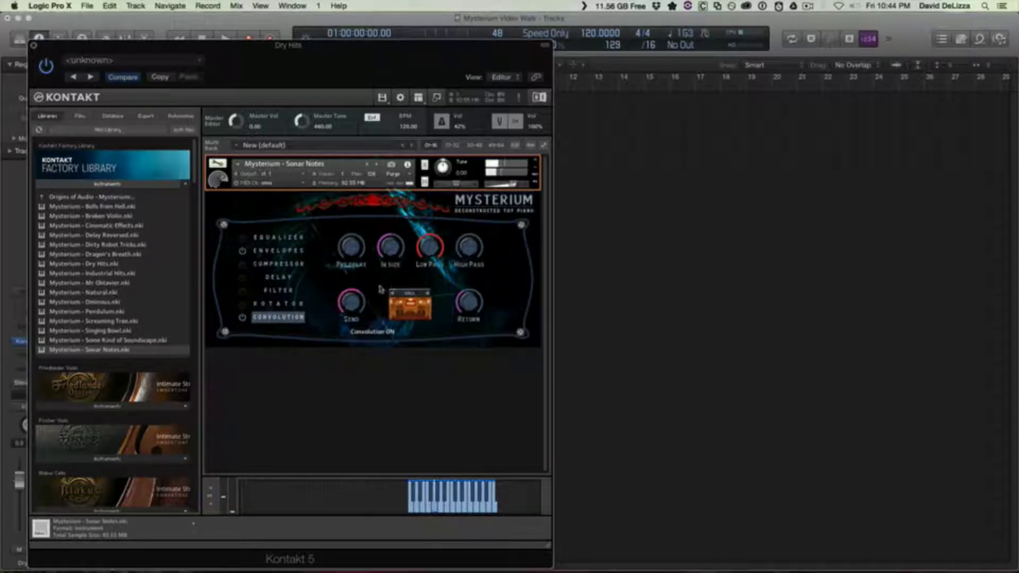